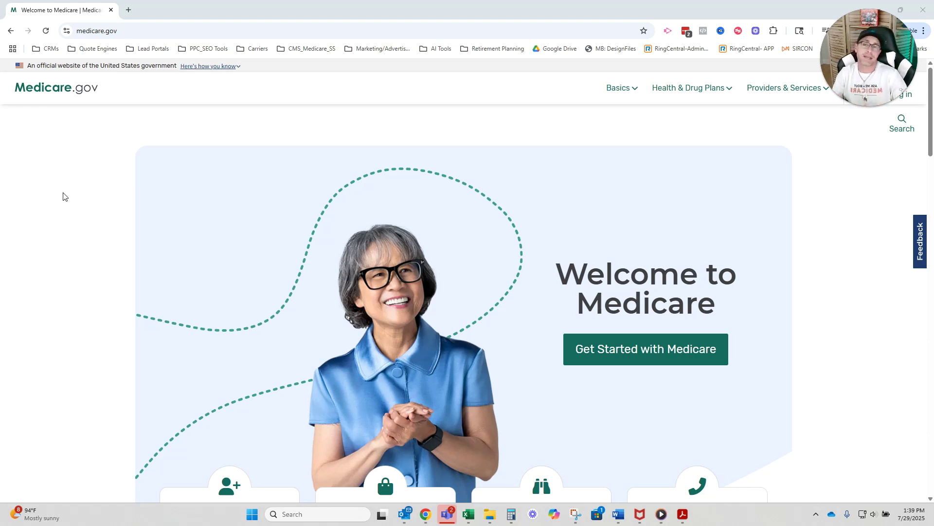
Open the health and drug plan finder and continue without logging in, using the ZIP code already filled in
scroll(29, 228, "down", 5)
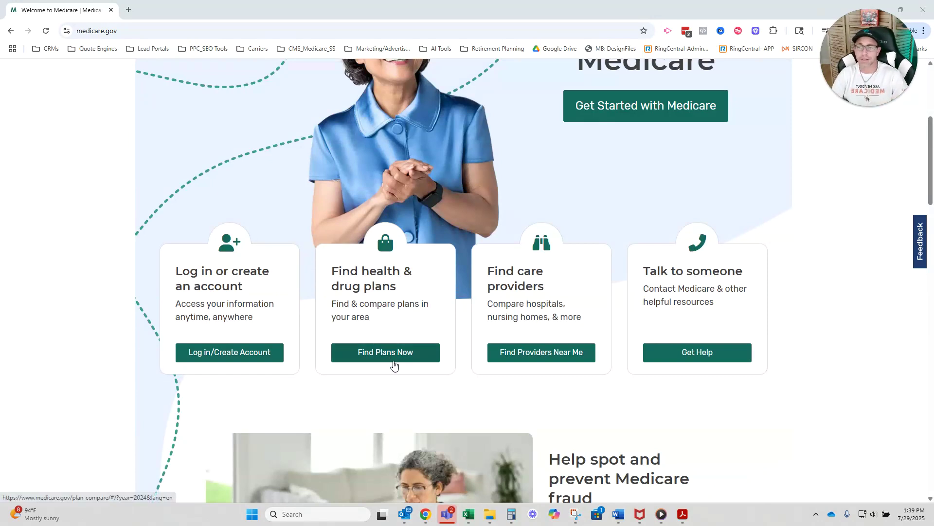
left_click(392, 359)
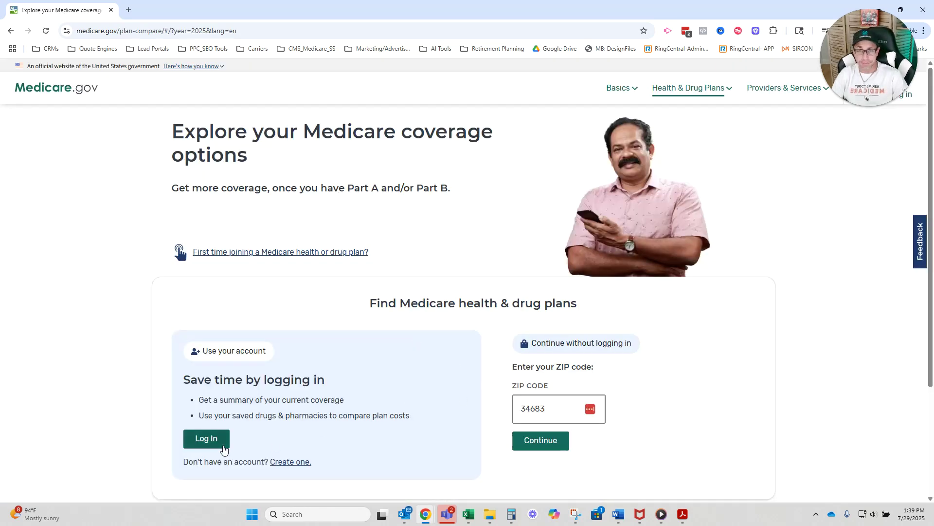
left_click(542, 415)
left_click(756, 394)
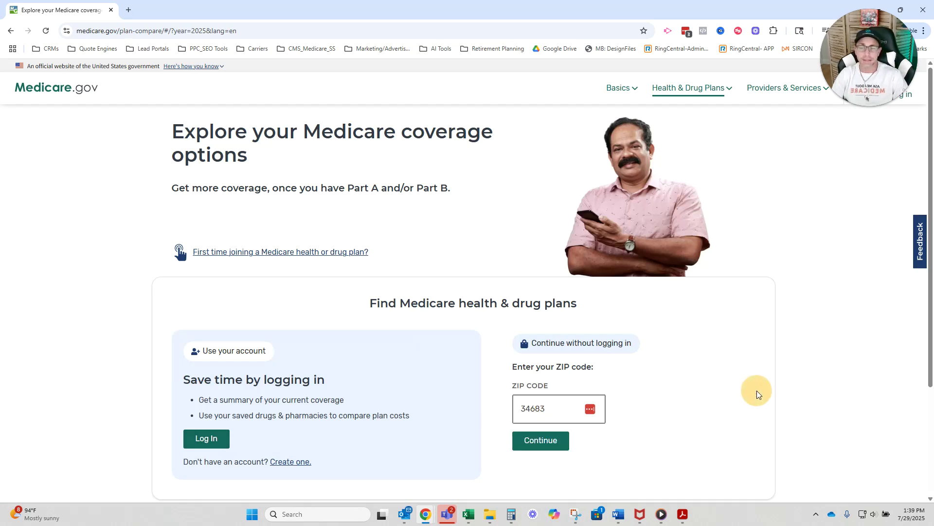
left_click(553, 446)
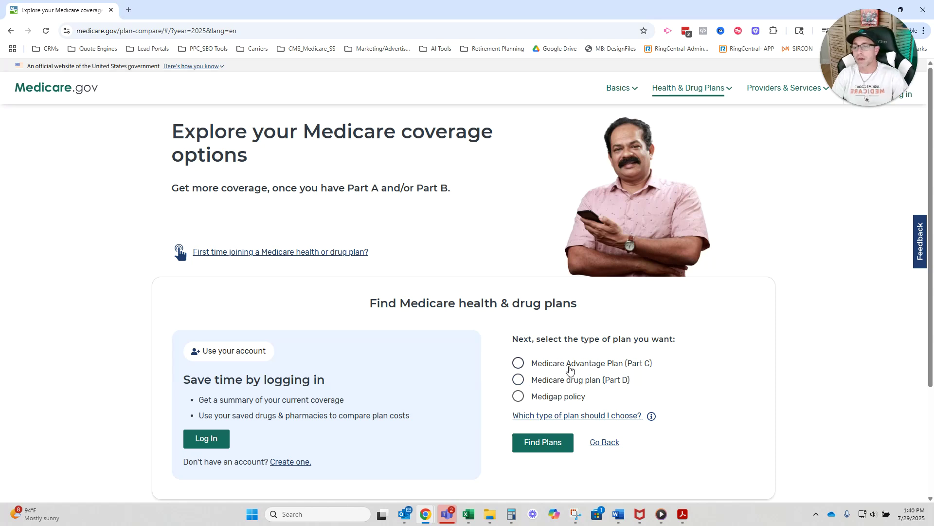
Choose Medicare drug plan (Part D) as the plan type and state that no help is received from any listed program
left_click(570, 369)
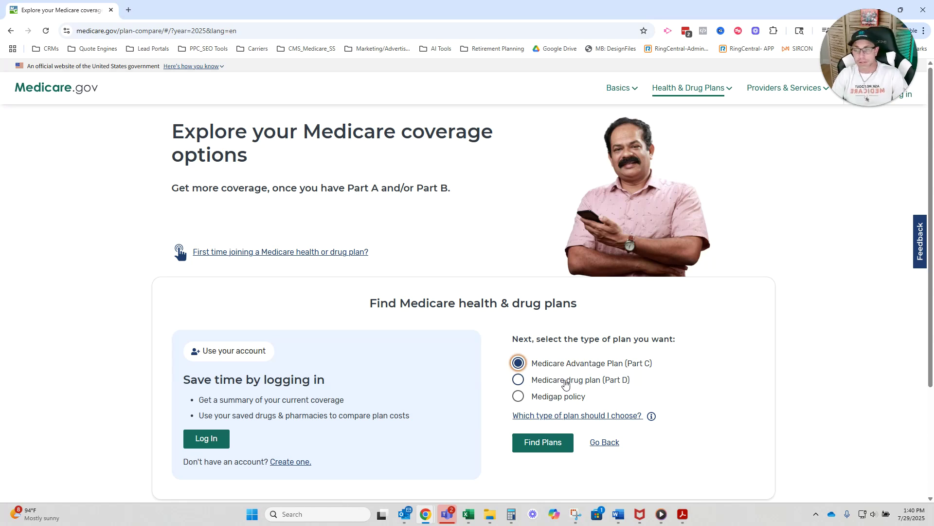
left_click(565, 384)
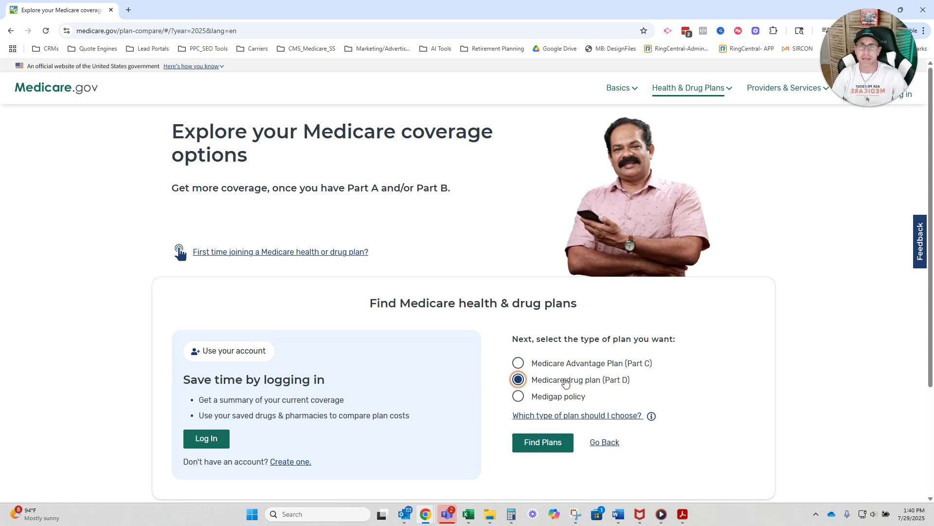
left_click(563, 446)
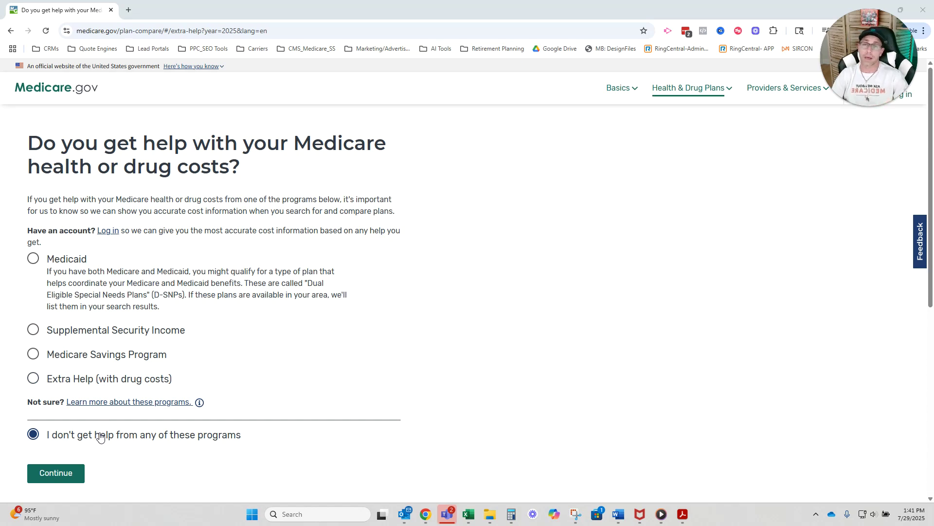
left_click(65, 477)
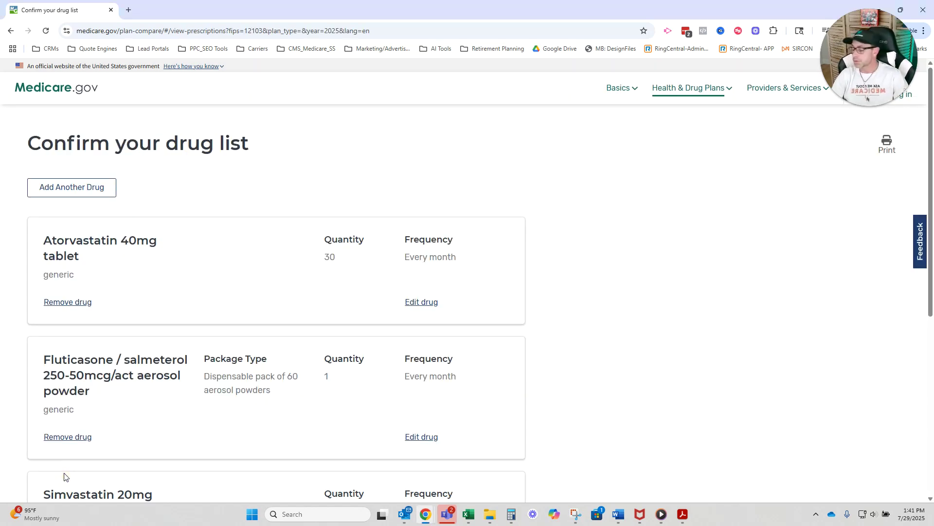
Start adding another prescription drug from the drug list and look up Advair by name
scroll(83, 292, "down", 6)
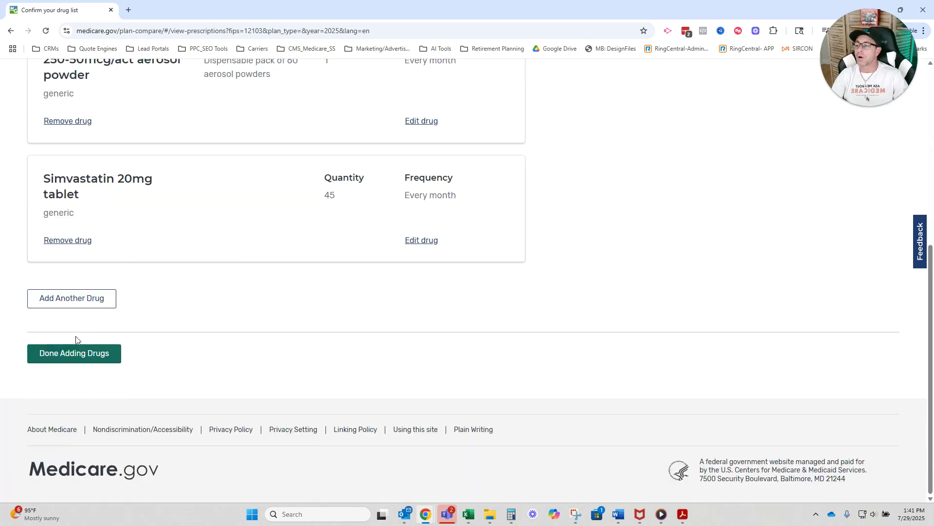
scroll(78, 341, "up", 7)
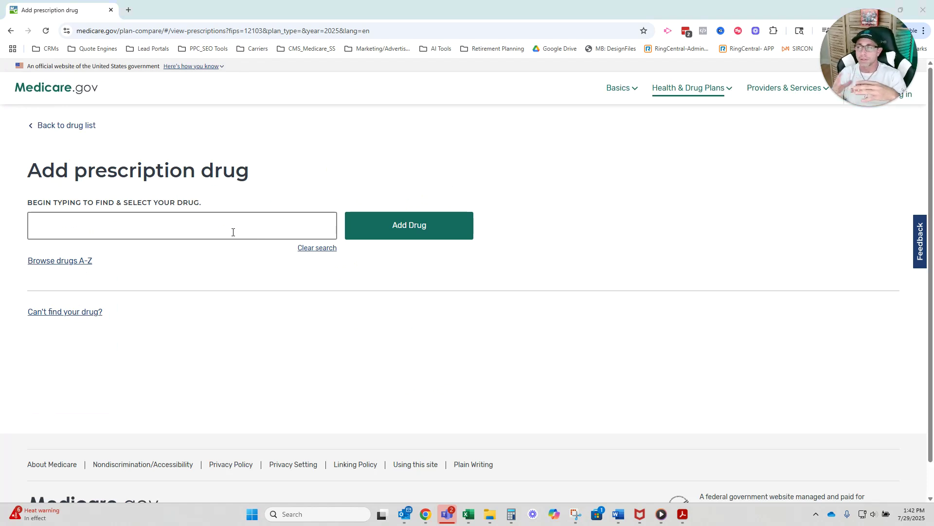
left_click(206, 226)
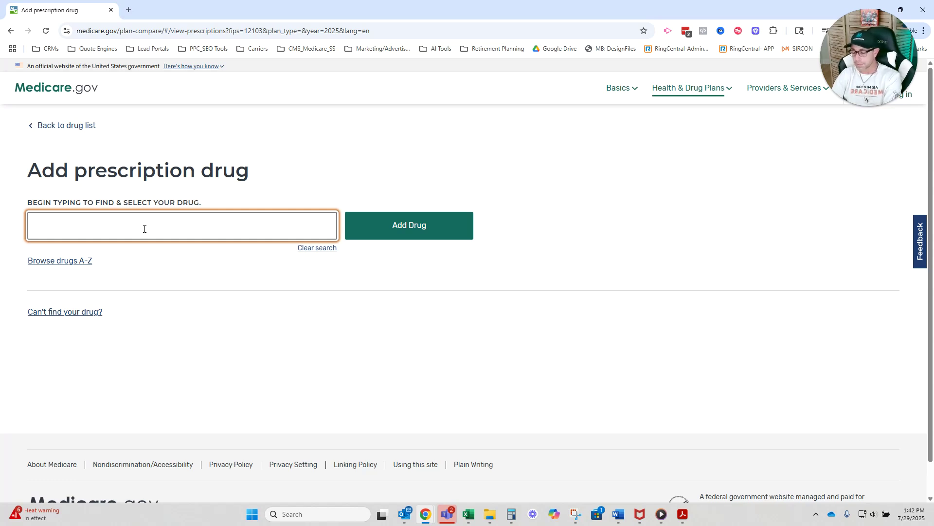
type("advai")
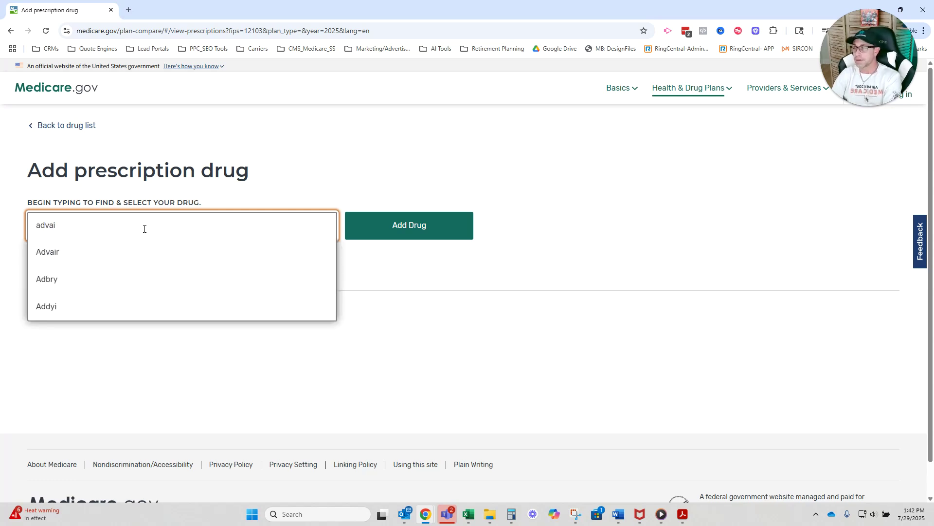
left_click(77, 256)
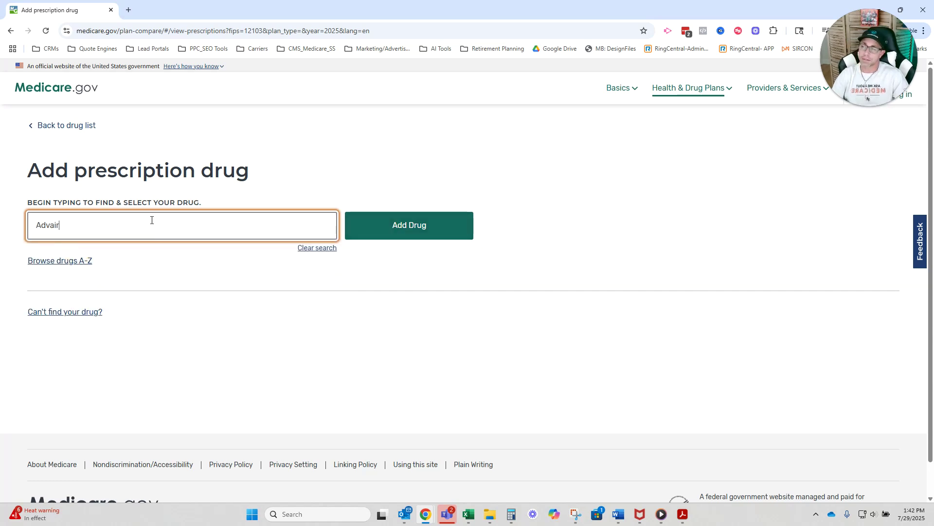
Shorten the drug search to "Ad", select Advair from the suggestions, and add its generic version instead of the brand
key("BackSpace")
key("BackSpace")
key("BackSpace")
key("BackSpace")
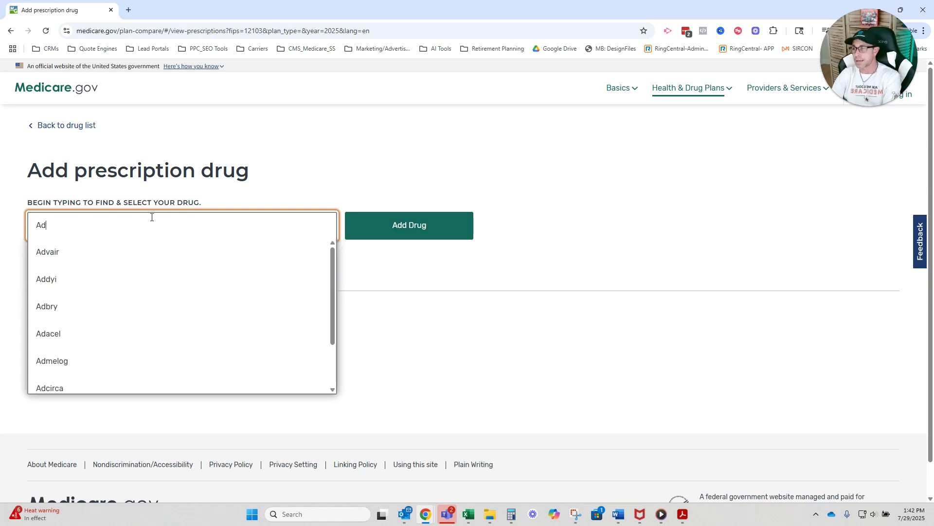
scroll(159, 305, "down", 2)
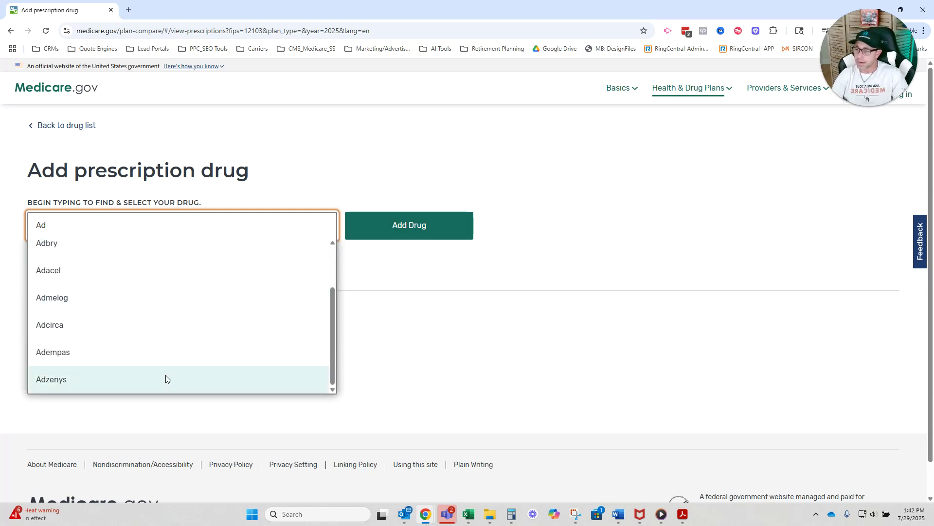
scroll(165, 379, "up", 3)
left_click(64, 257)
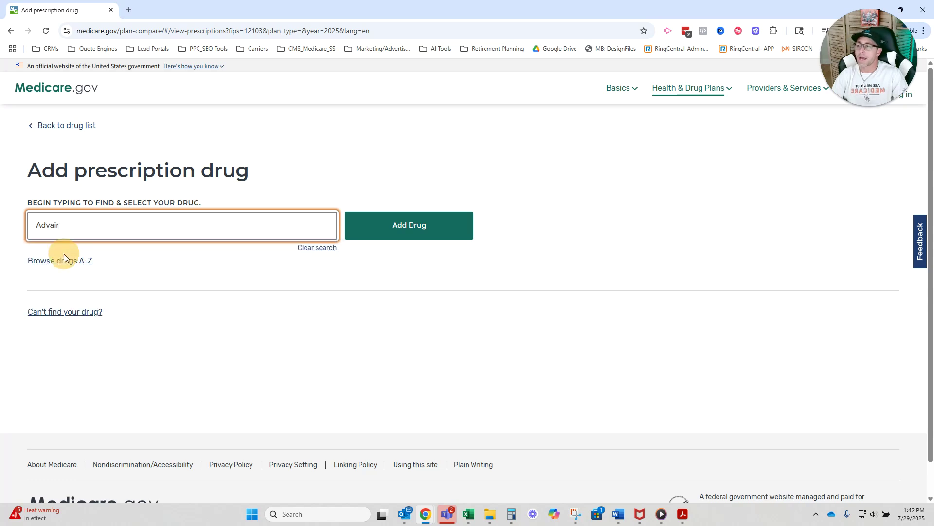
left_click(392, 227)
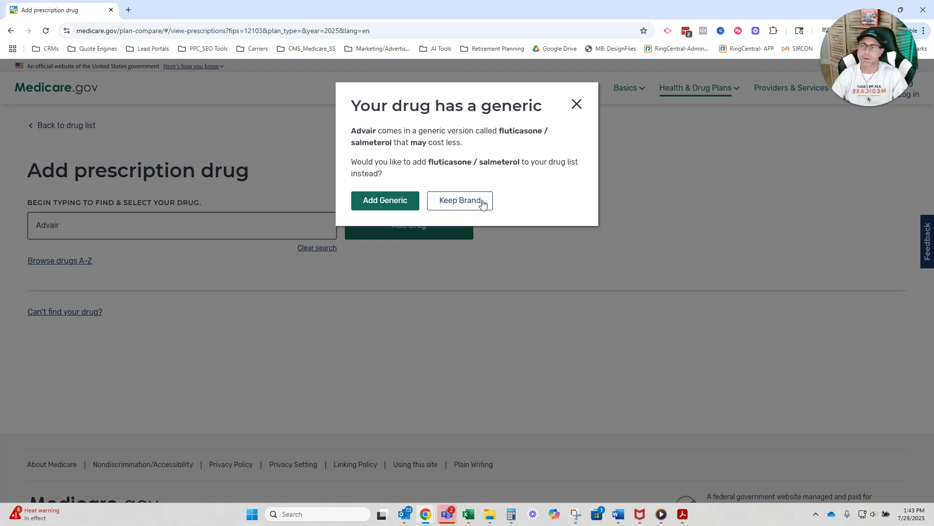
left_click(406, 204)
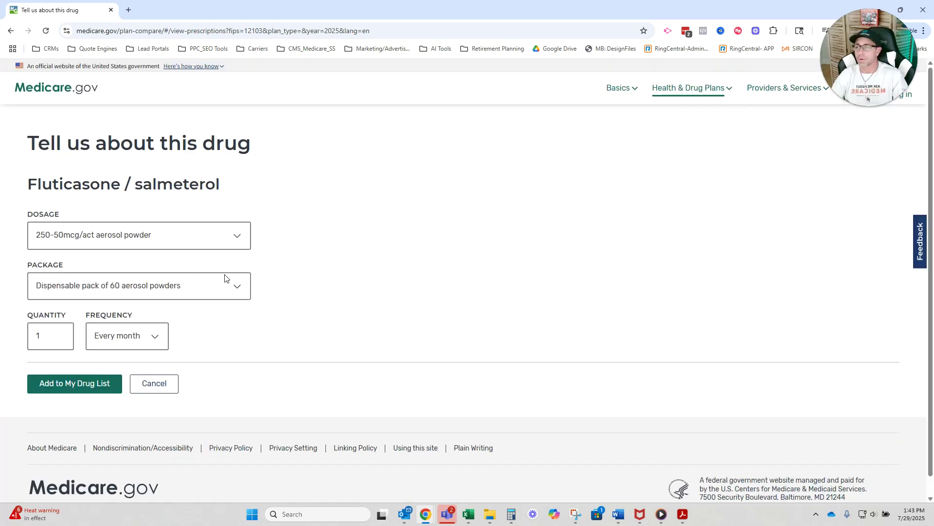
Examine the dosage and package options offered for fluticasone / salmeterol
left_click(153, 243)
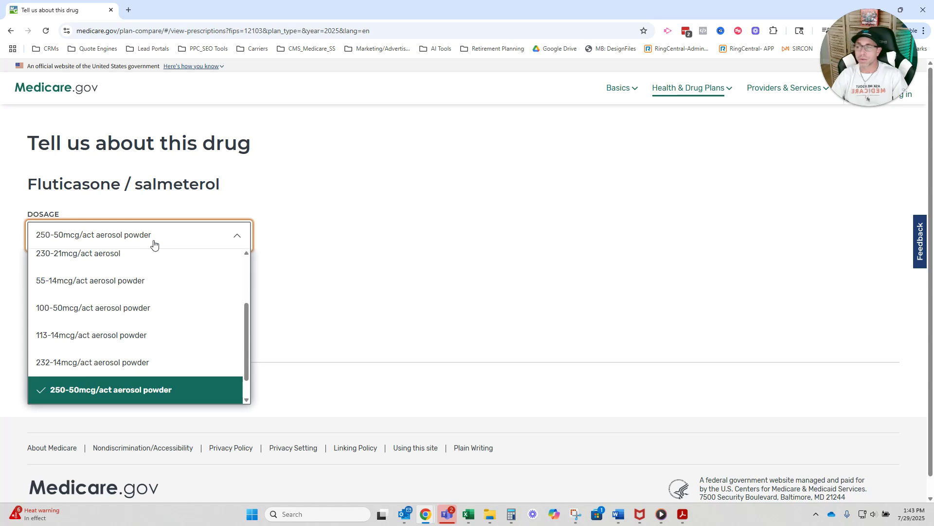
left_click(408, 252)
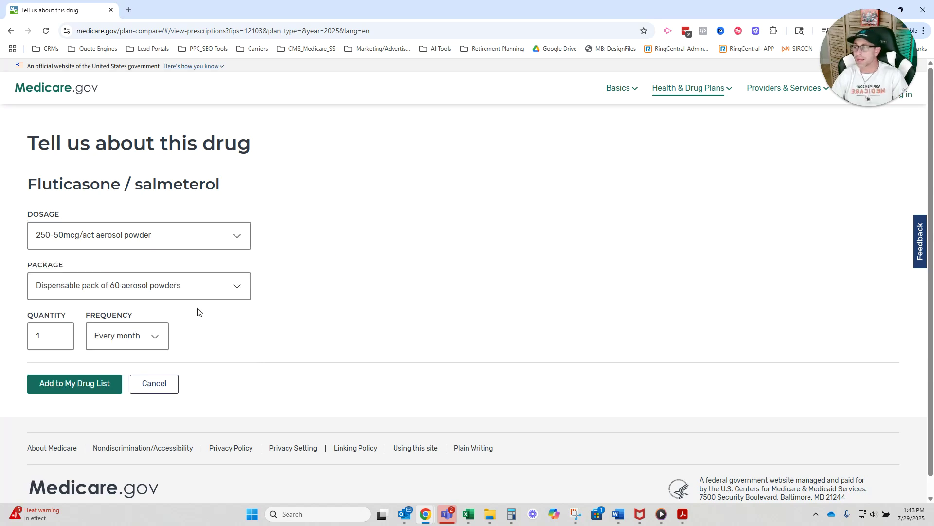
left_click(129, 240)
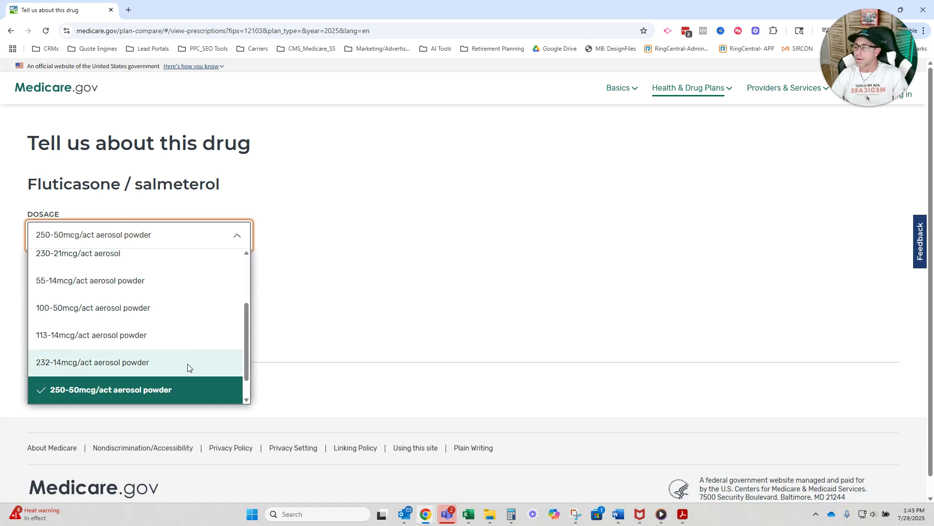
scroll(187, 368, "up", 3)
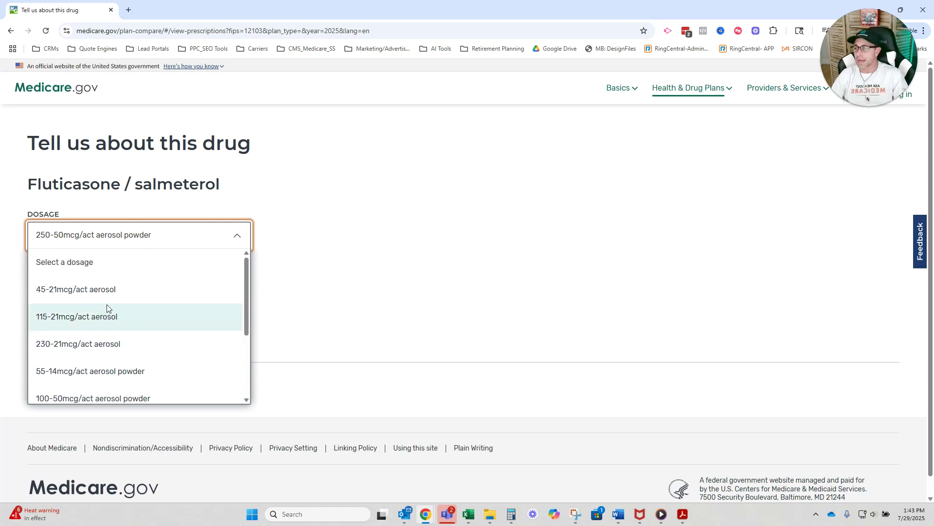
scroll(111, 341, "down", 2)
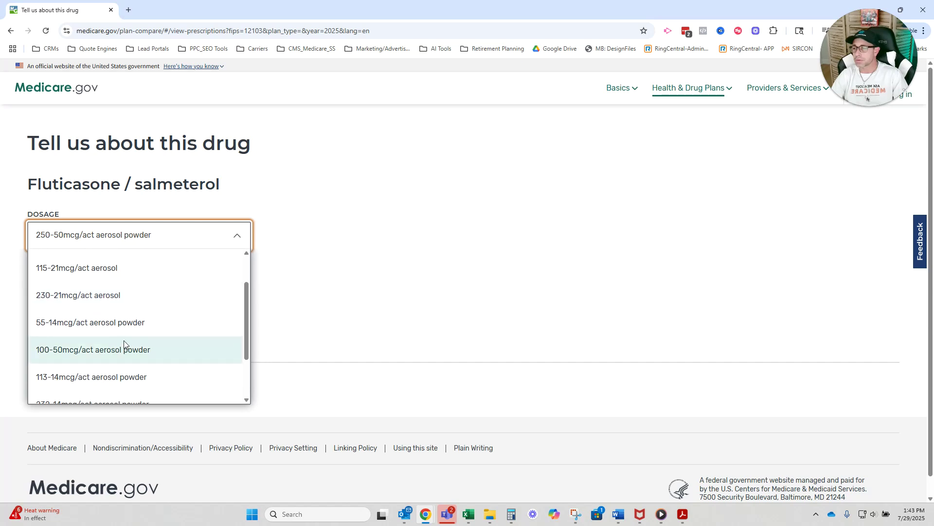
scroll(124, 341, "down", 2)
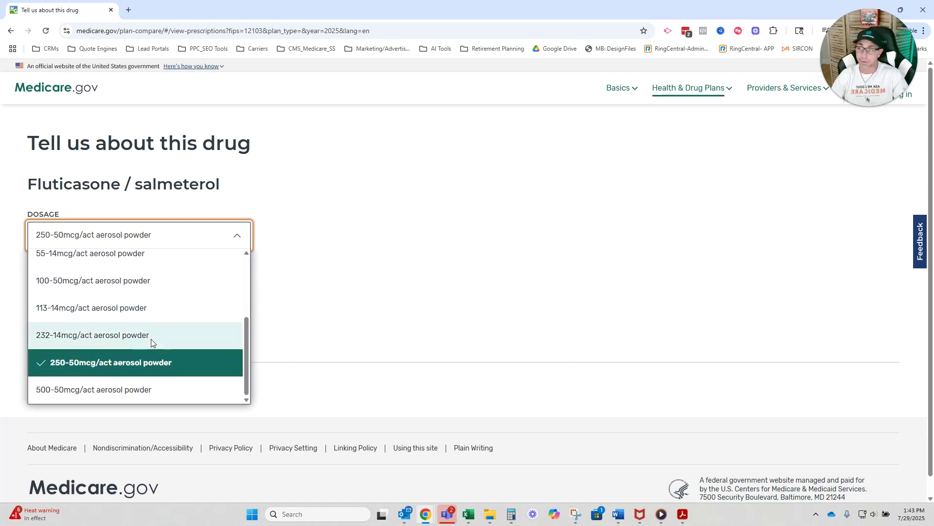
left_click(346, 283)
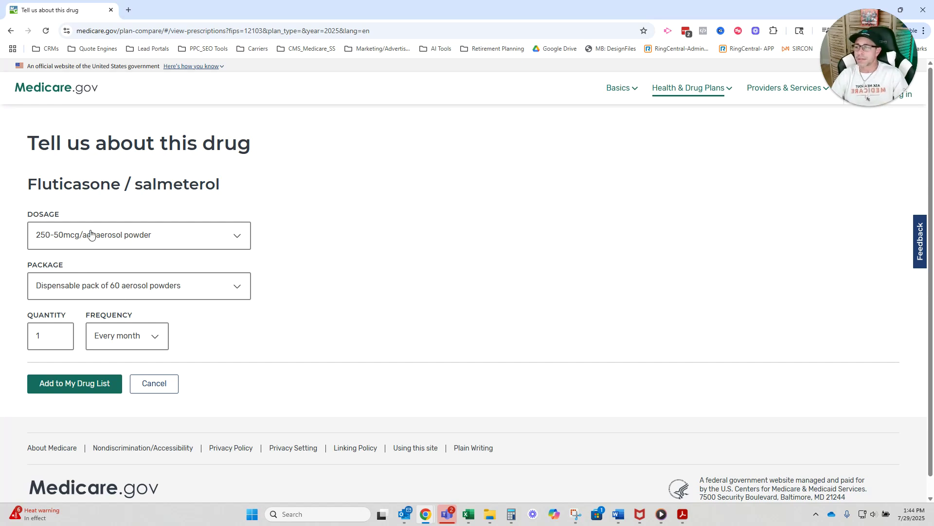
left_click(168, 296)
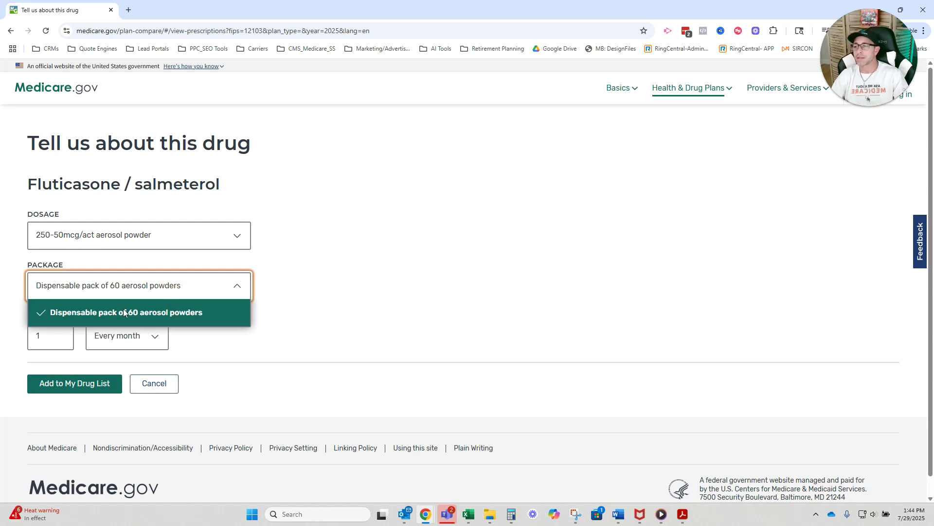
left_click(219, 288)
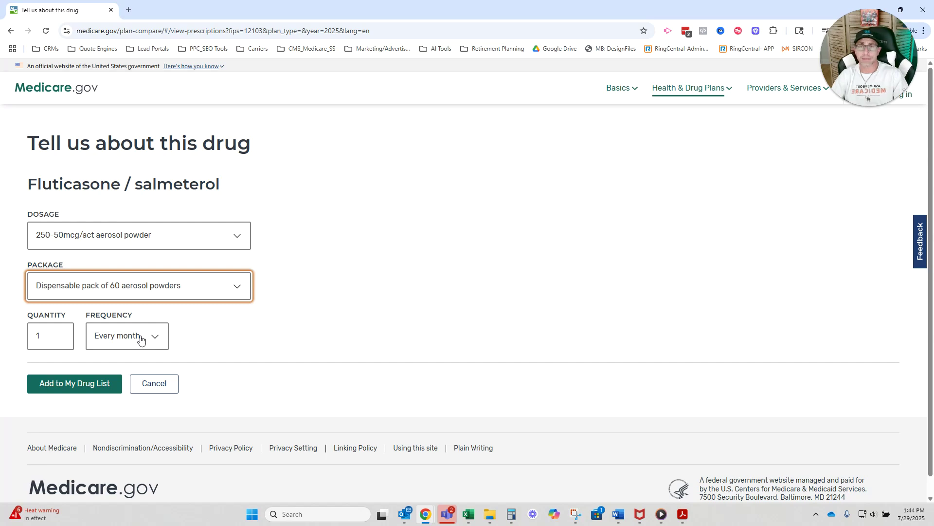
Add fluticasone / salmeterol to the drug list with a quantity of 1 and a frequency of every month
left_click(57, 344)
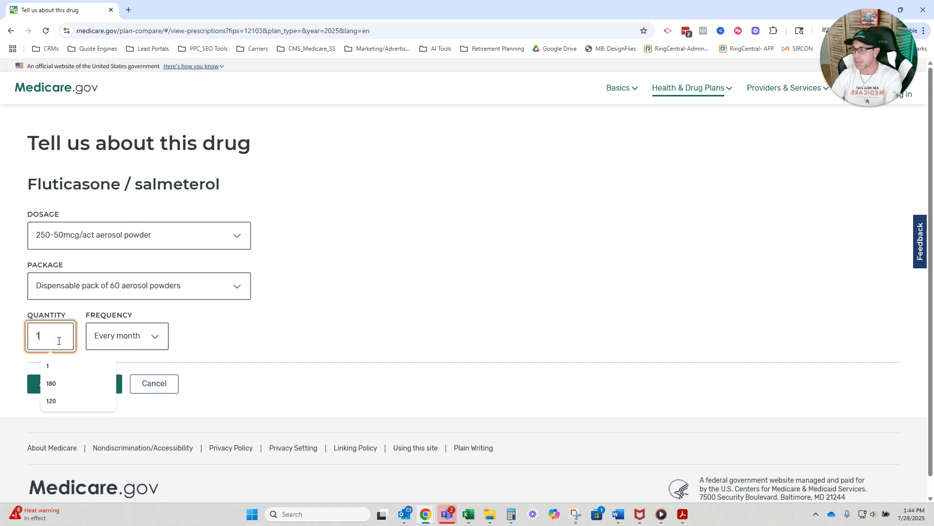
key("BackSpace")
type("2")
key("BackSpace")
type("1")
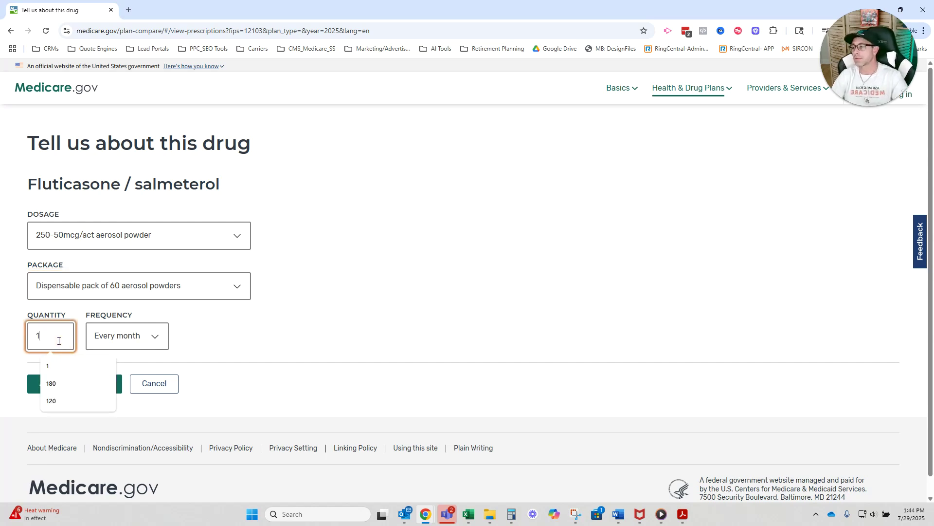
left_click(109, 347)
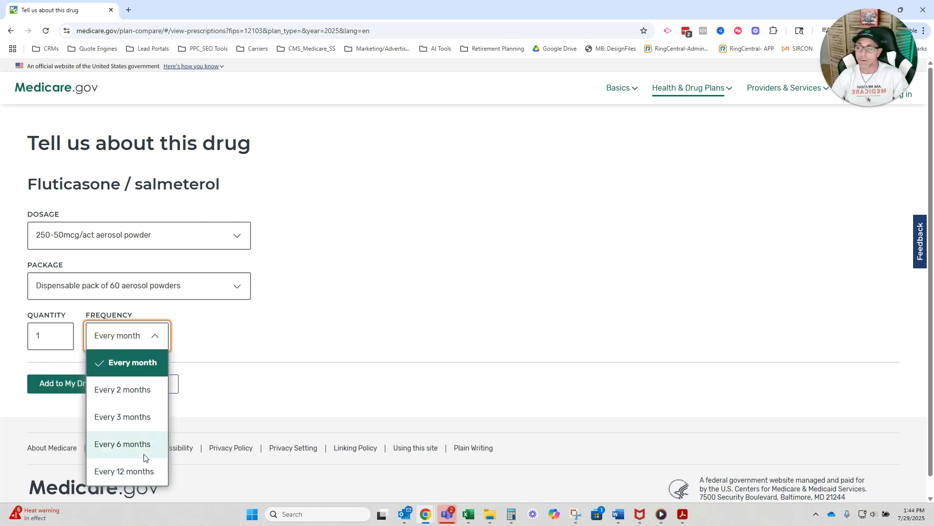
left_click(335, 355)
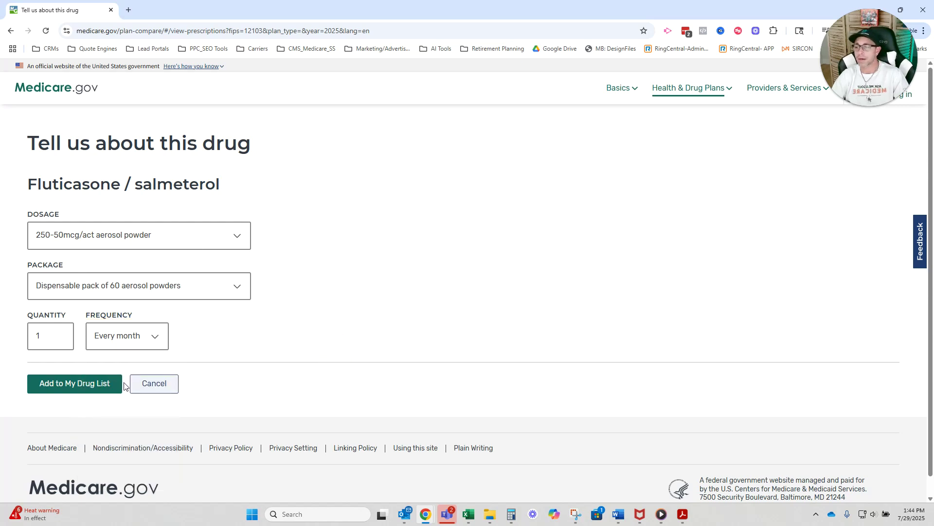
left_click(102, 385)
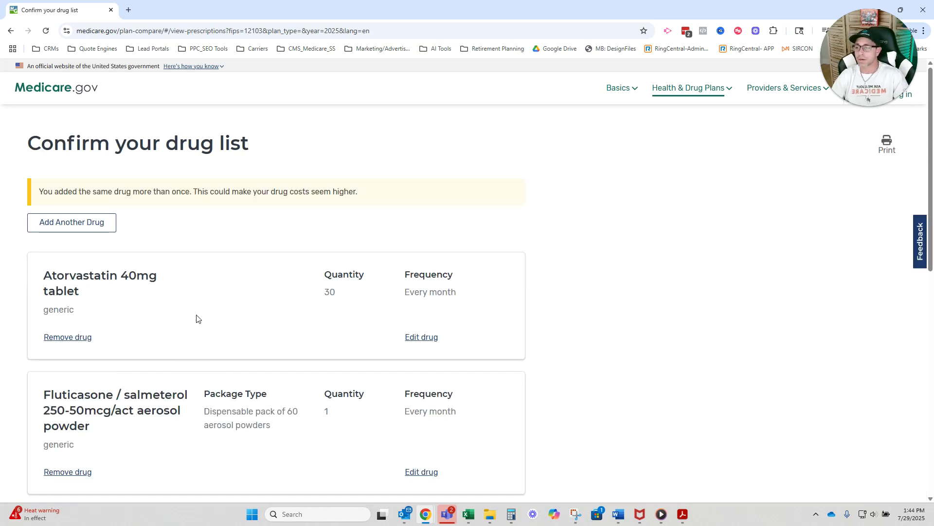
Remove the duplicate fluticasone / salmeterol 250-50mcg/act aerosol powder entry from the drug list
scroll(76, 276, "down", 2)
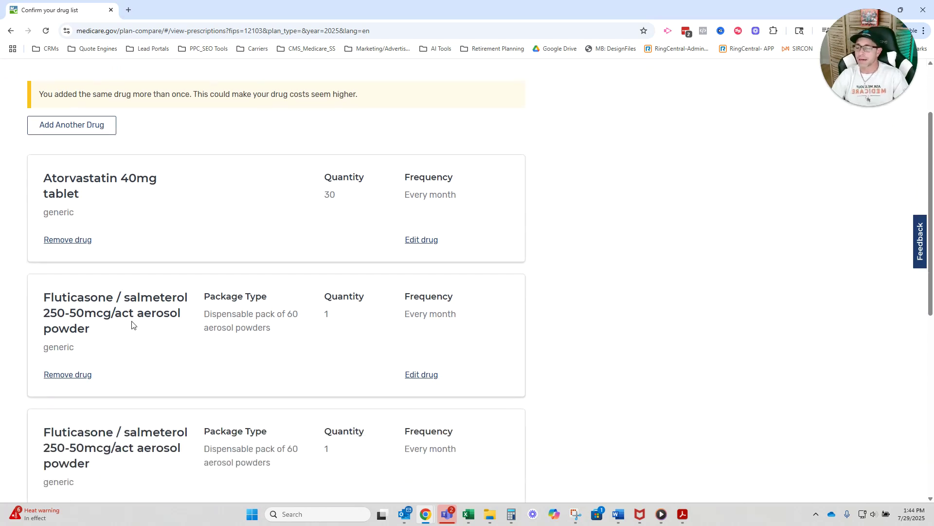
scroll(302, 330, "down", 1)
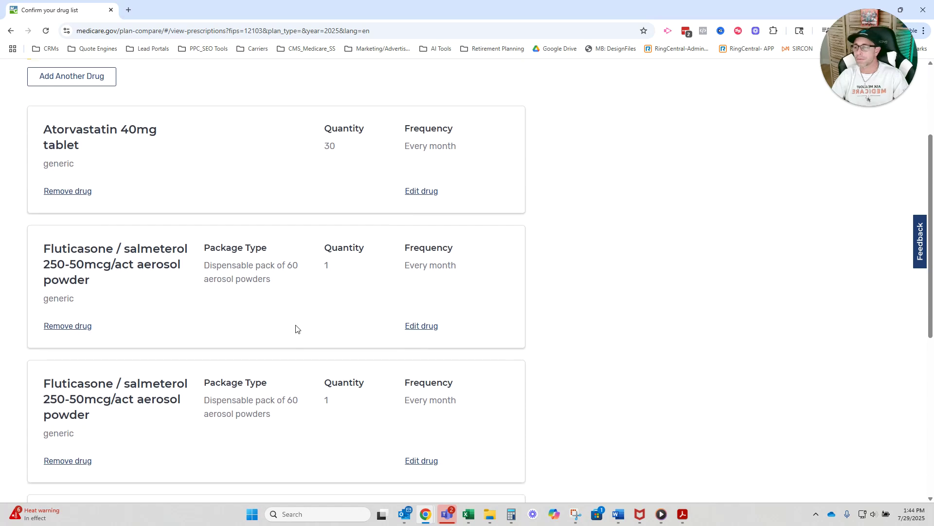
scroll(296, 329, "down", 1)
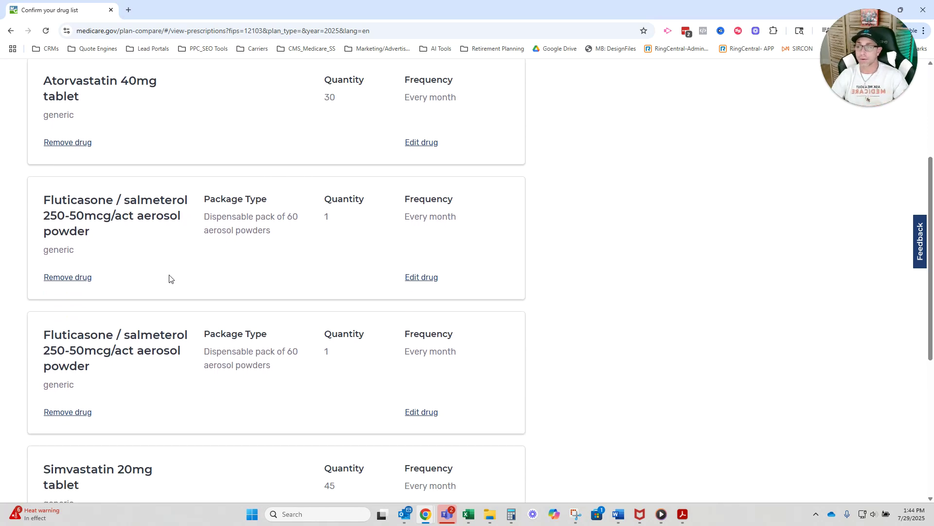
left_click(78, 413)
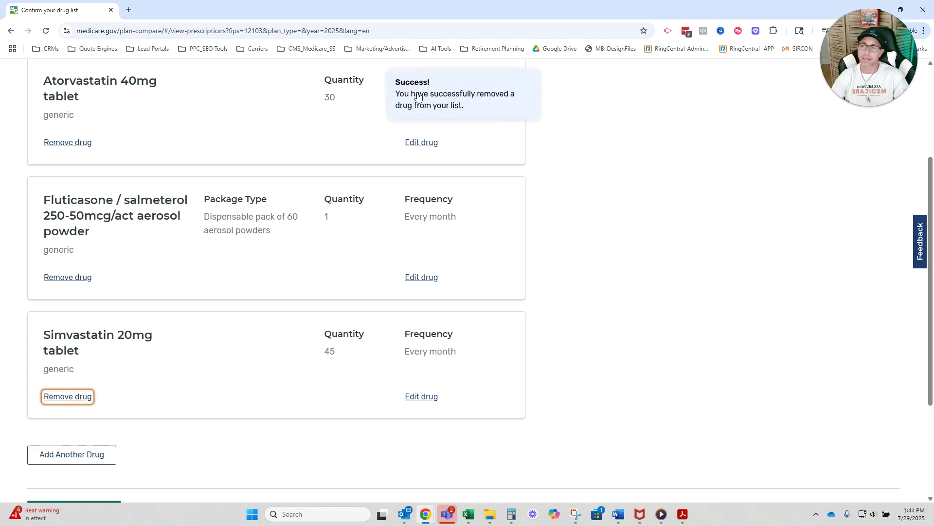
left_click_drag(413, 94, 476, 96)
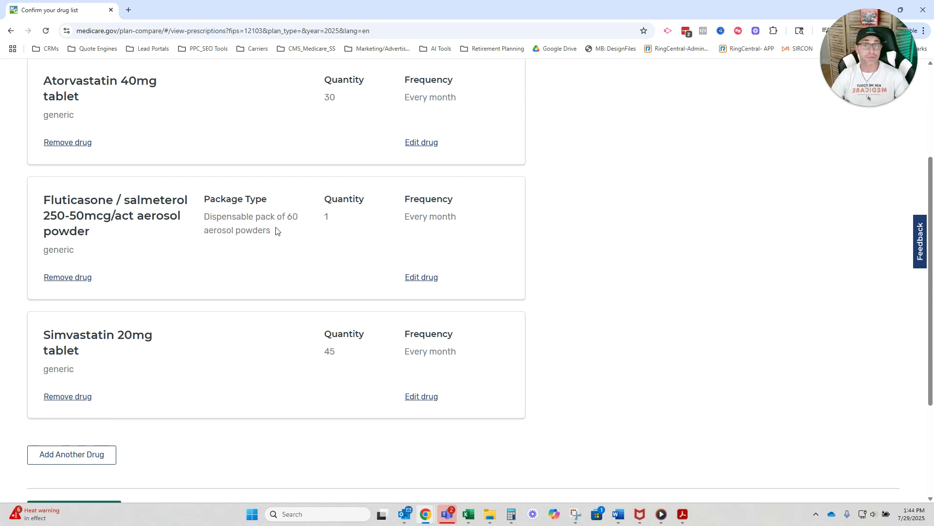
Edit the simvastatin 20mg tablet entry and update its quantity to 60
scroll(433, 226, "up", 1)
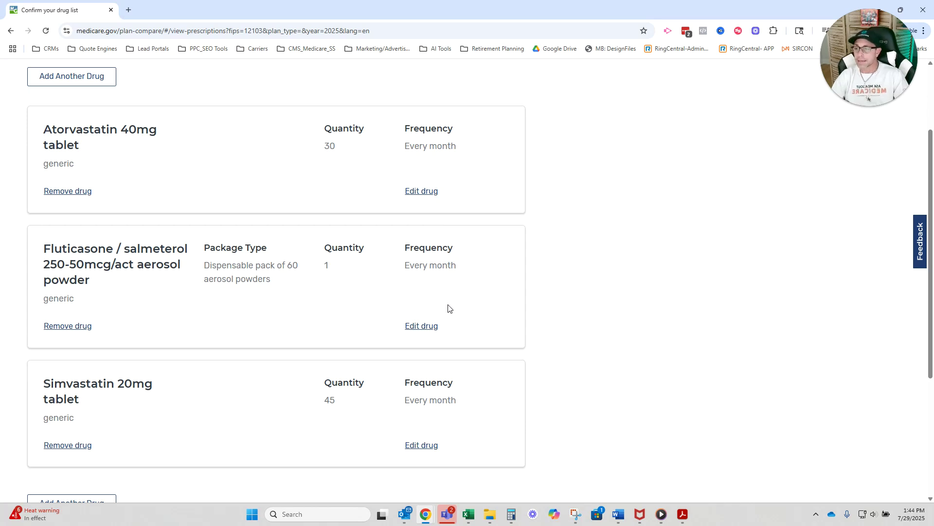
scroll(448, 308, "down", 1)
scroll(448, 308, "down", 1)
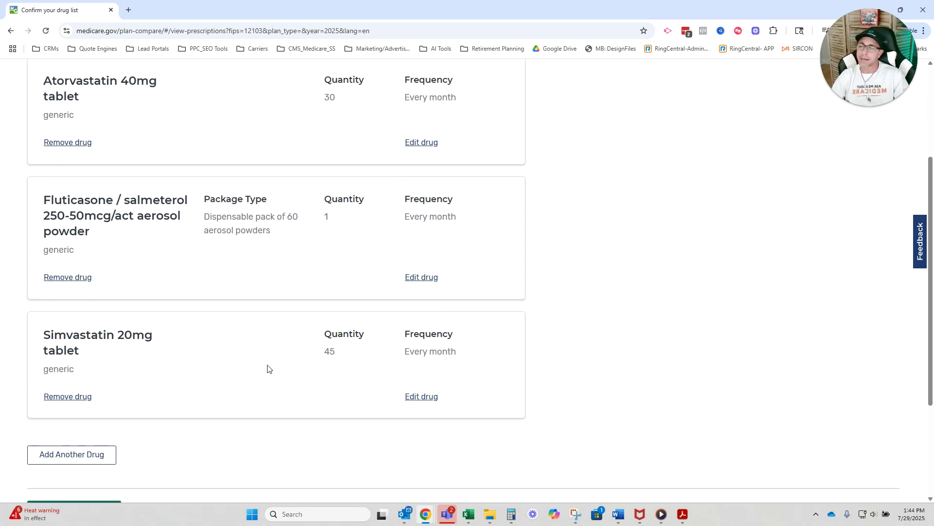
left_click(424, 395)
double_click(37, 285)
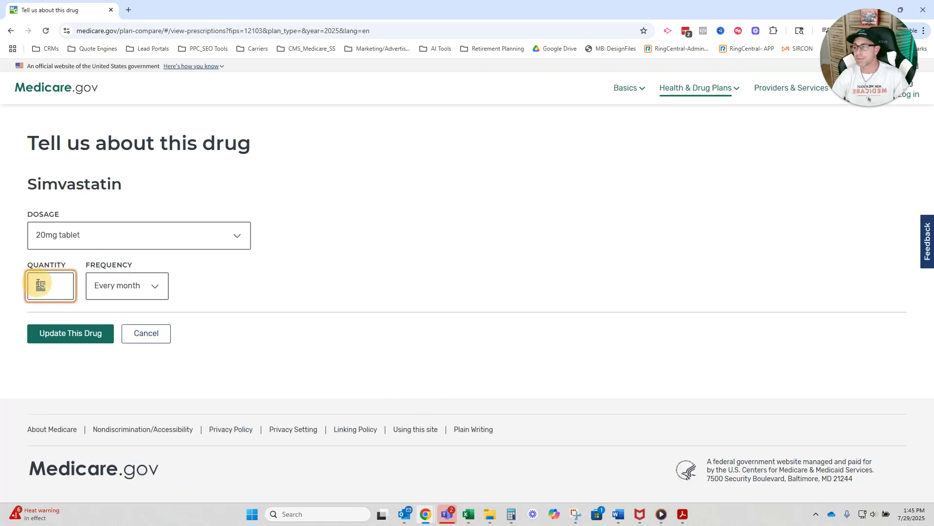
type("60")
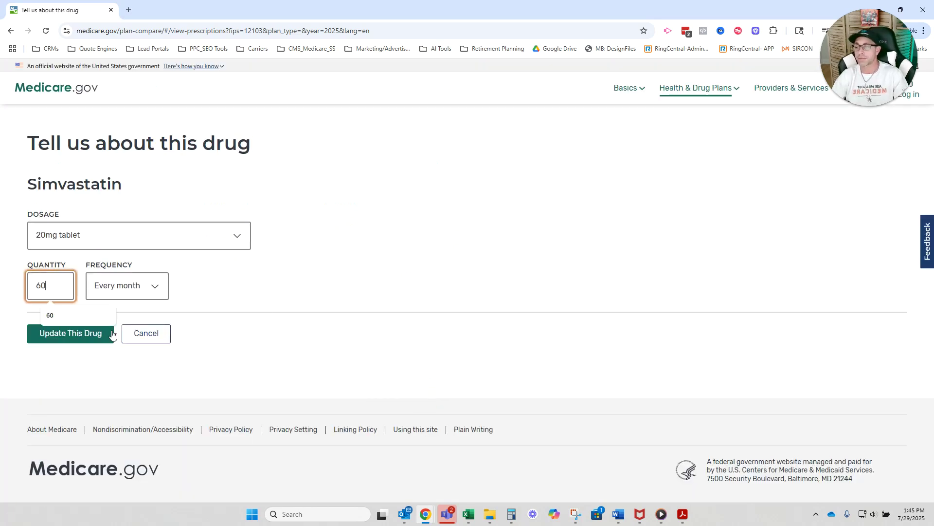
left_click(72, 335)
Reopen the simvastatin entry, examine its available dosages, and return to the drug list keeping the 20mg tablet
scroll(310, 365, "down", 1)
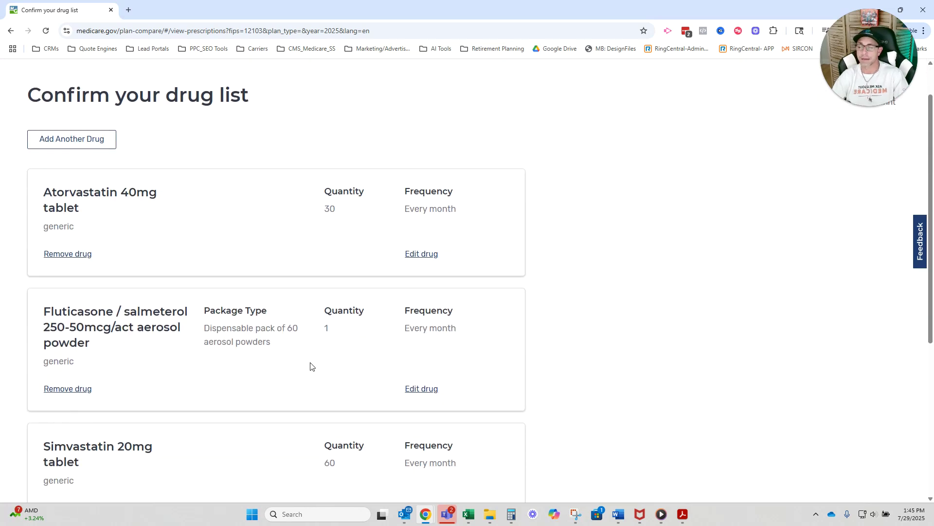
scroll(323, 366, "down", 1)
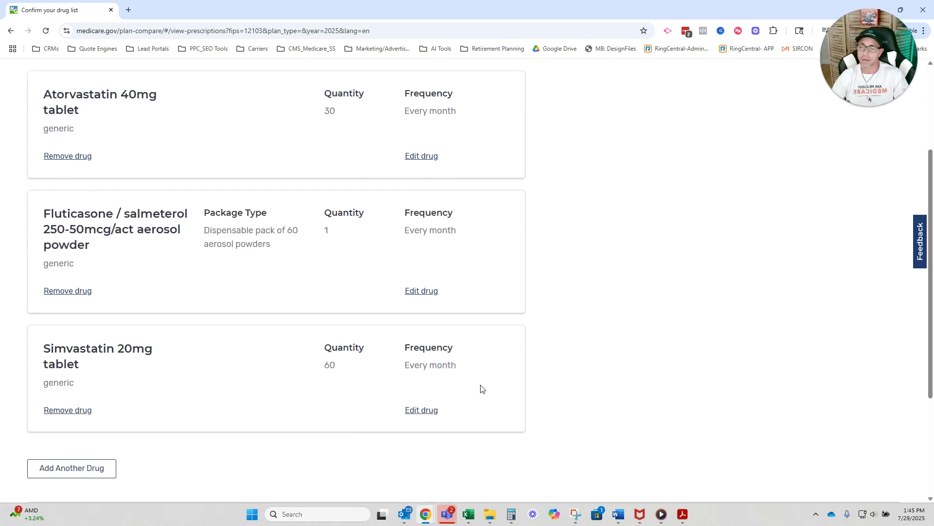
left_click(418, 414)
left_click(136, 243)
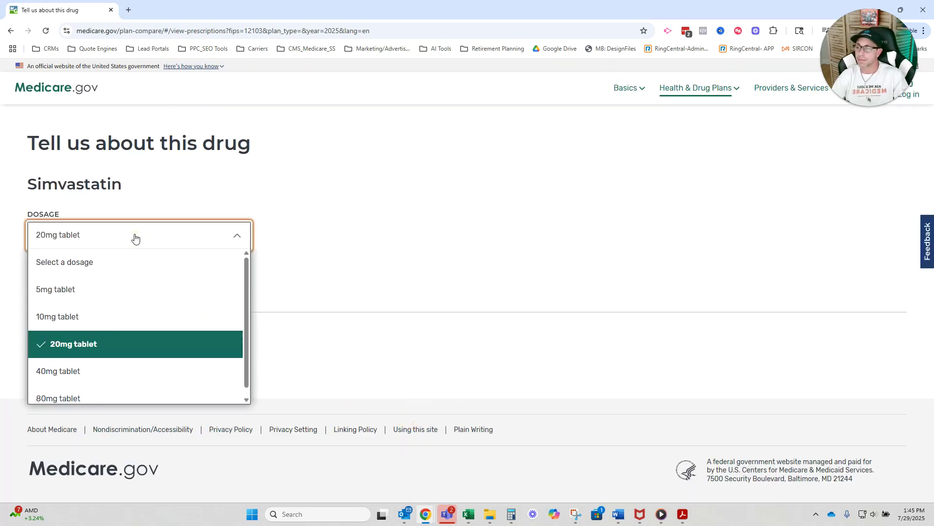
left_click(240, 300)
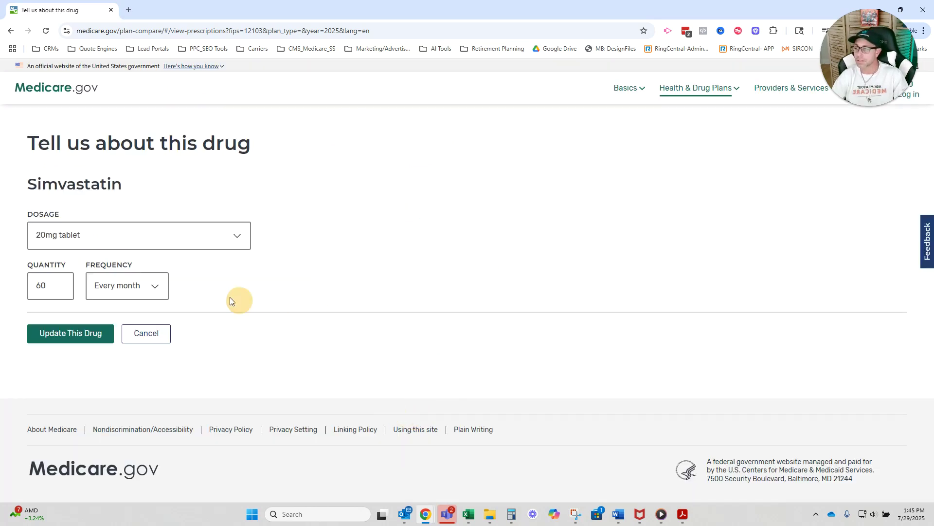
left_click(90, 334)
Finish adding drugs and continue to the pharmacy selection
scroll(341, 351, "down", 1)
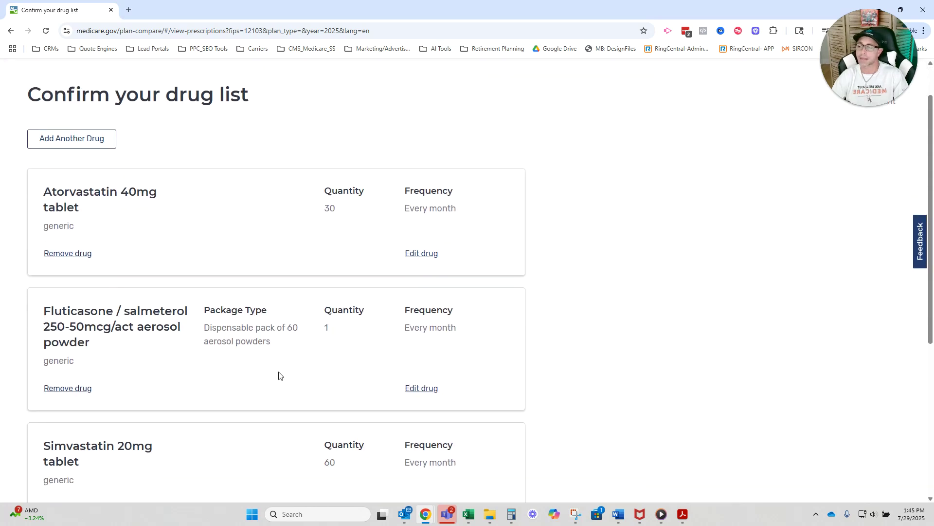
left_click(71, 146)
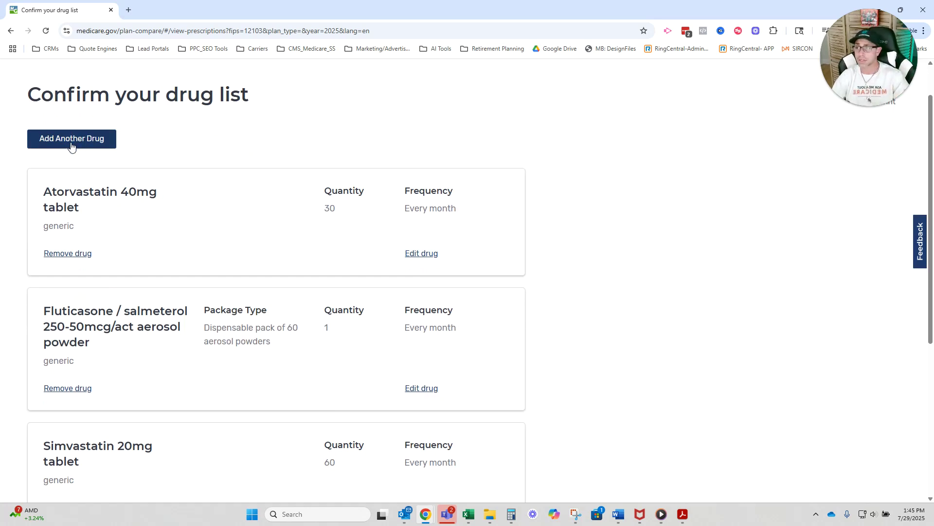
scroll(283, 253, "down", 1)
scroll(283, 254, "down", 3)
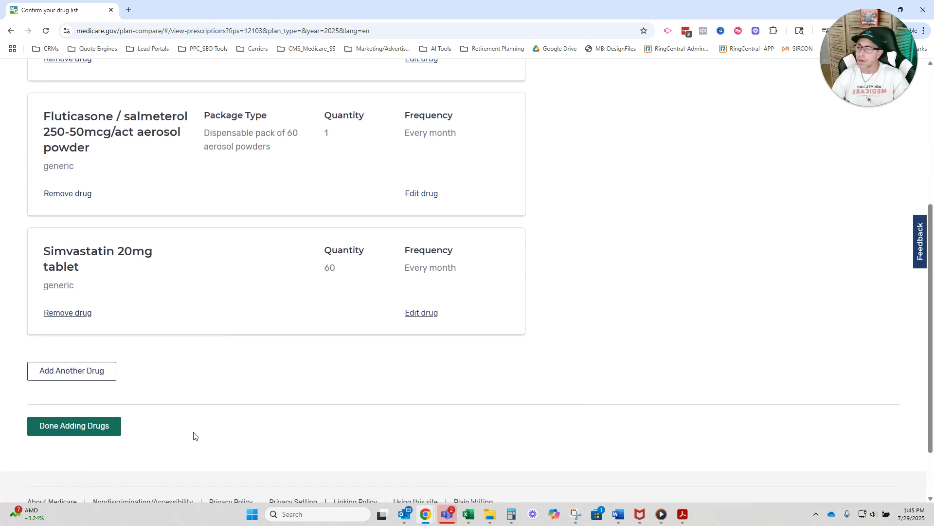
left_click(68, 433)
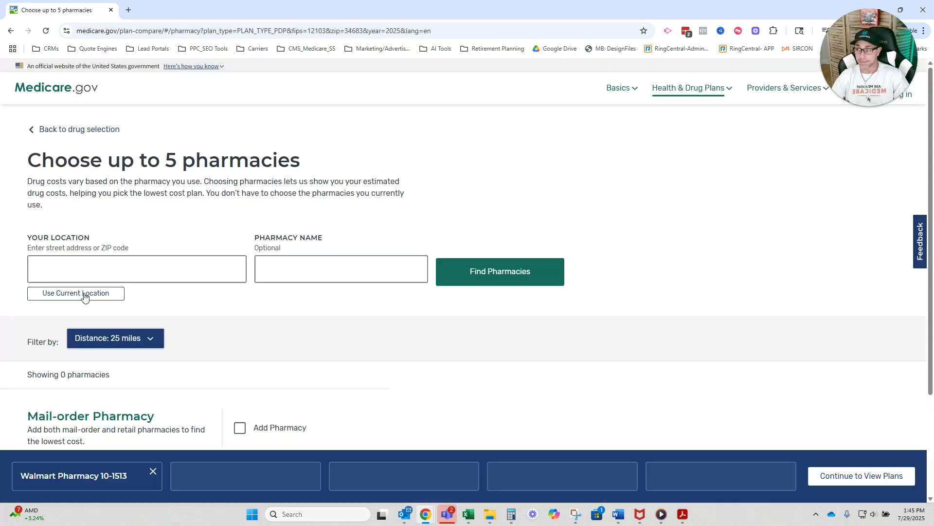
Add CVS Pharmacy #02842 to the chosen pharmacies, after briefly selecting and deselecting Publix Pharmacy #1011
scroll(45, 258, "down", 1)
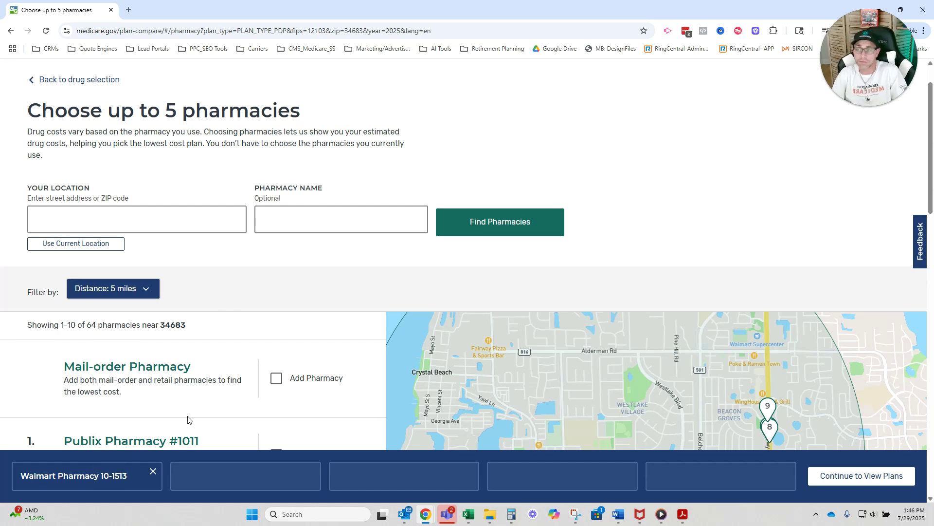
scroll(281, 320, "down", 2)
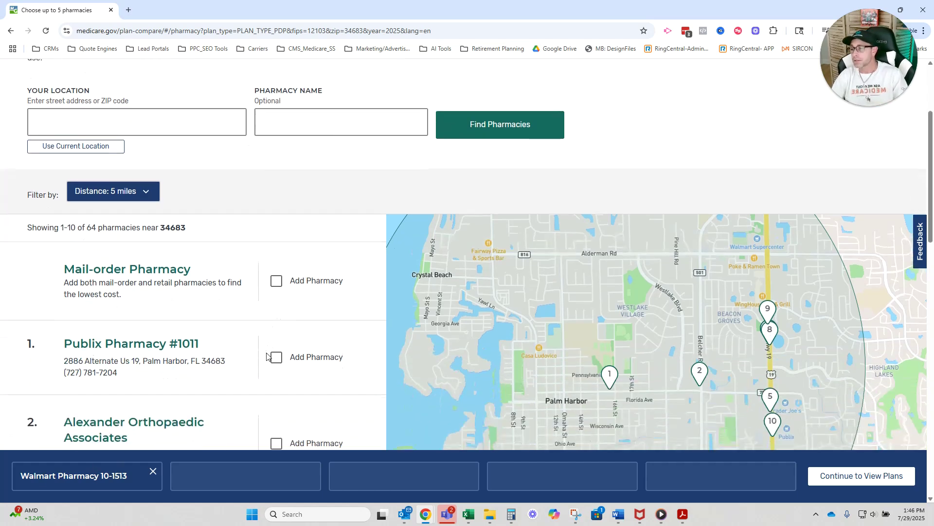
left_click(276, 357)
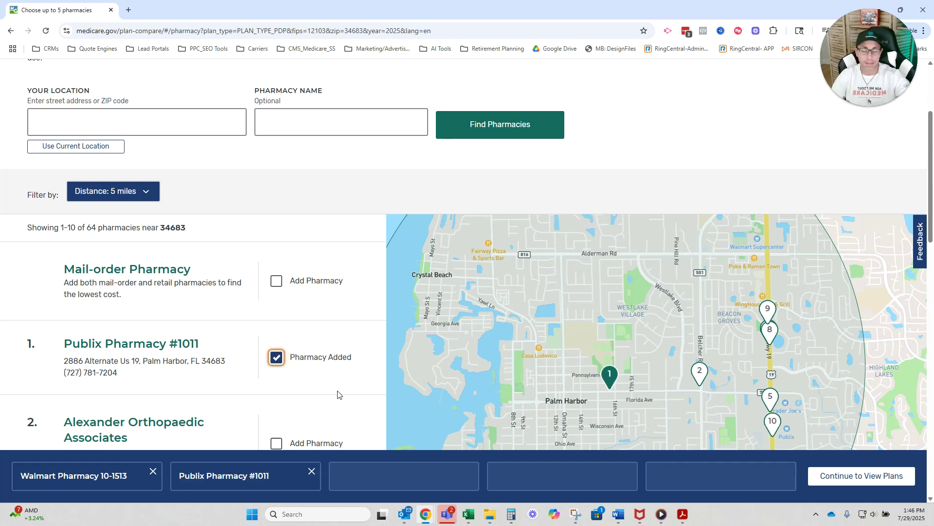
left_click(276, 358)
scroll(276, 360, "down", 5)
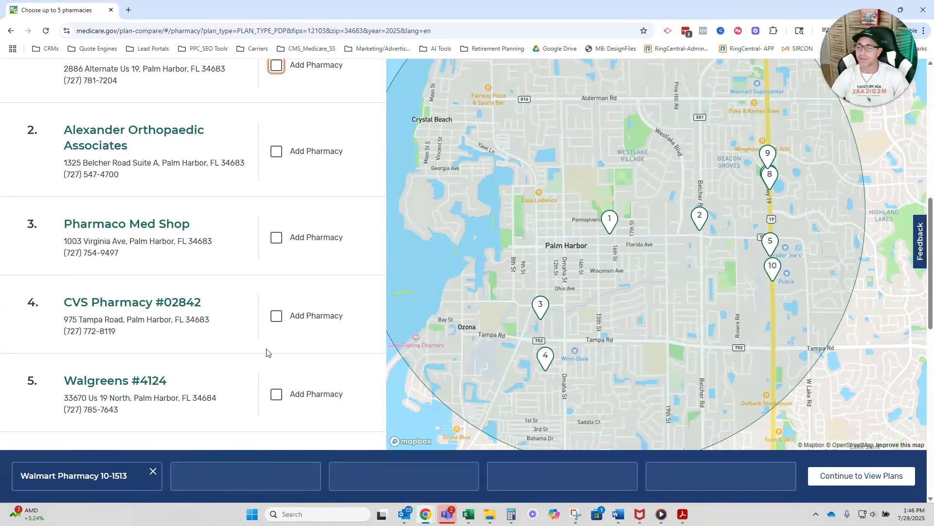
left_click(276, 316)
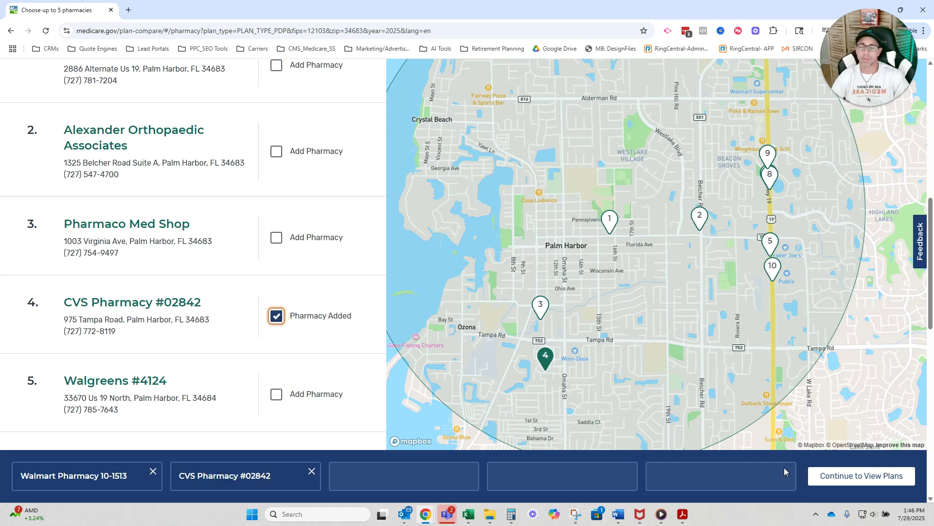
Search for pharmacies near ZIP code 34683
scroll(121, 301, "up", 6)
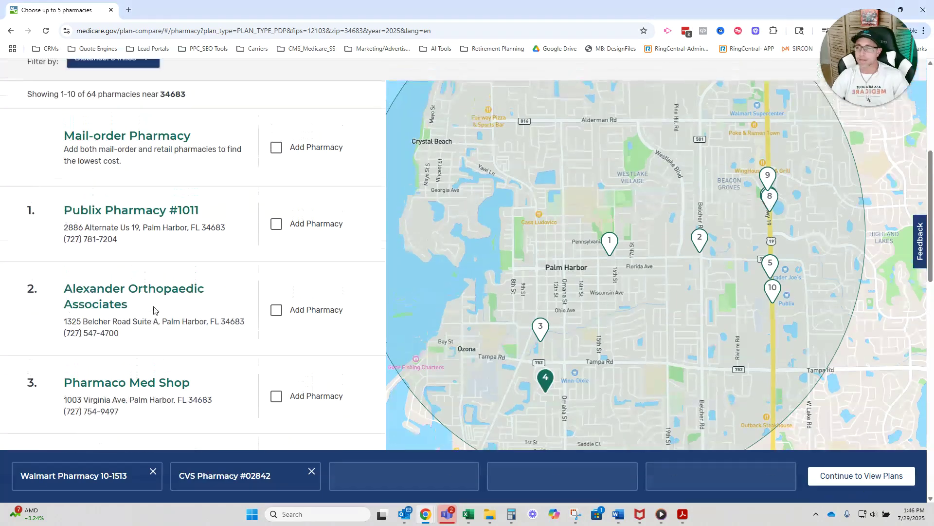
left_click(145, 171)
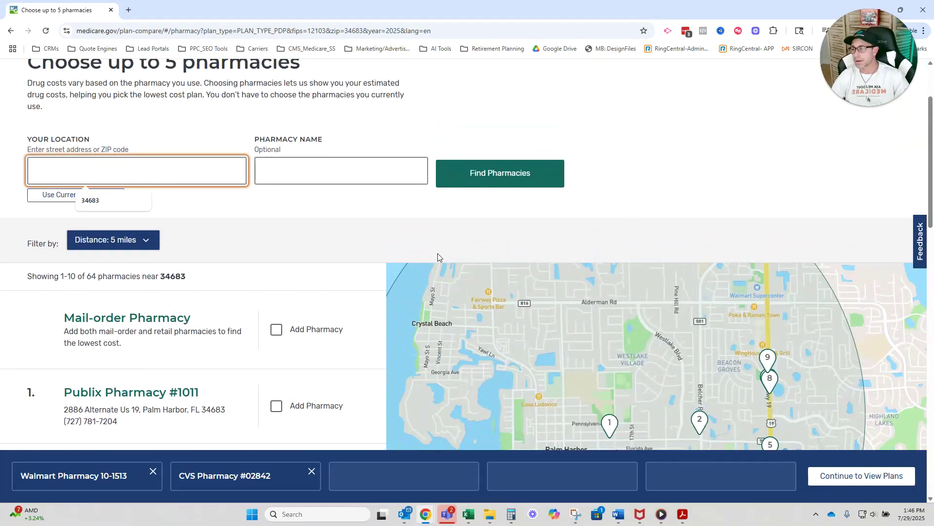
type("34683")
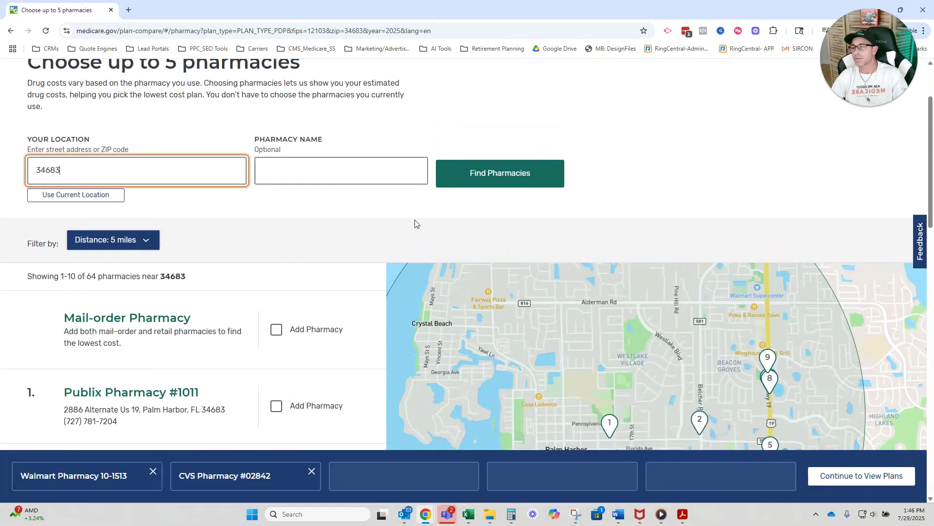
left_click(482, 181)
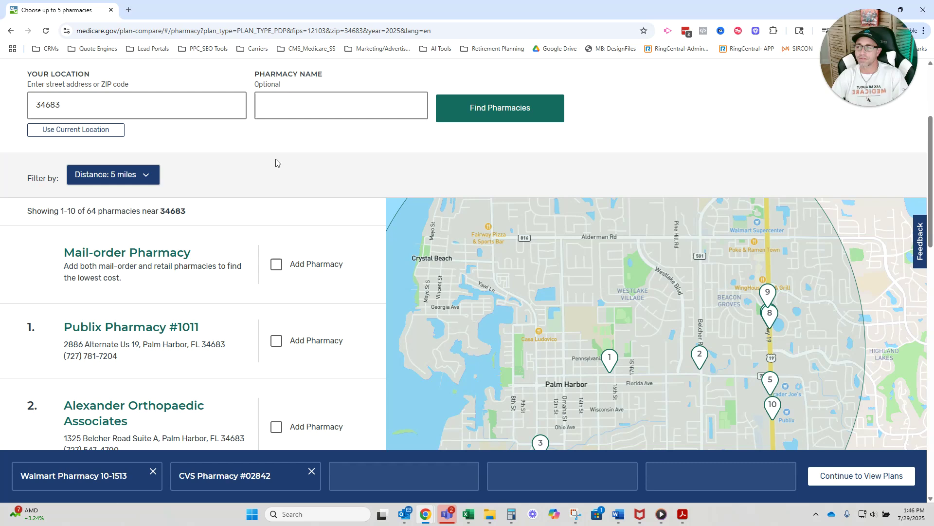
Examine the distance filter options for the pharmacy list, trying 1 mile and 10 miles, and close the filter without applying a change
left_click(145, 179)
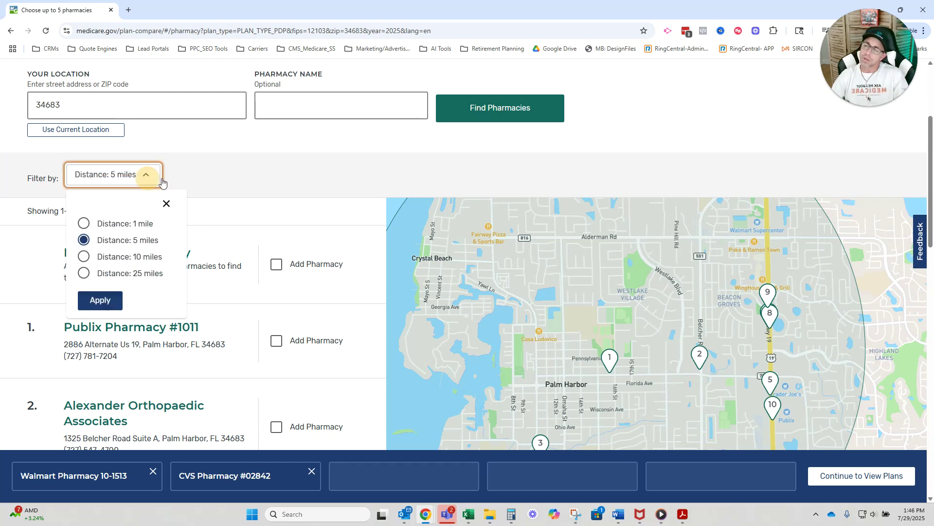
left_click(132, 228)
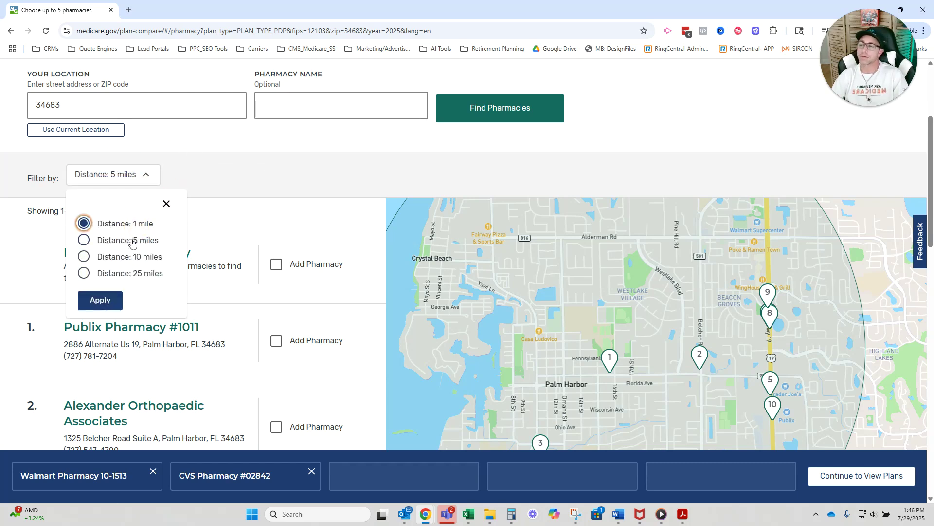
left_click(131, 256)
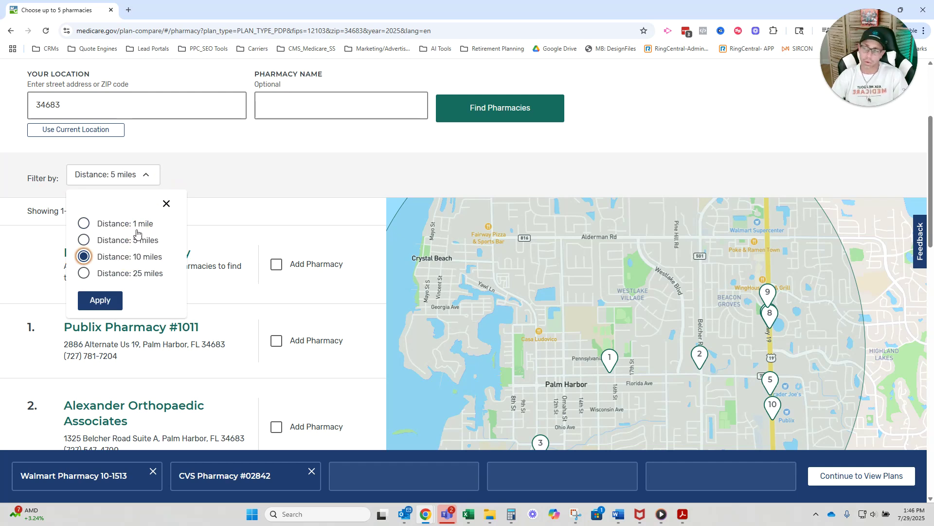
left_click(139, 240)
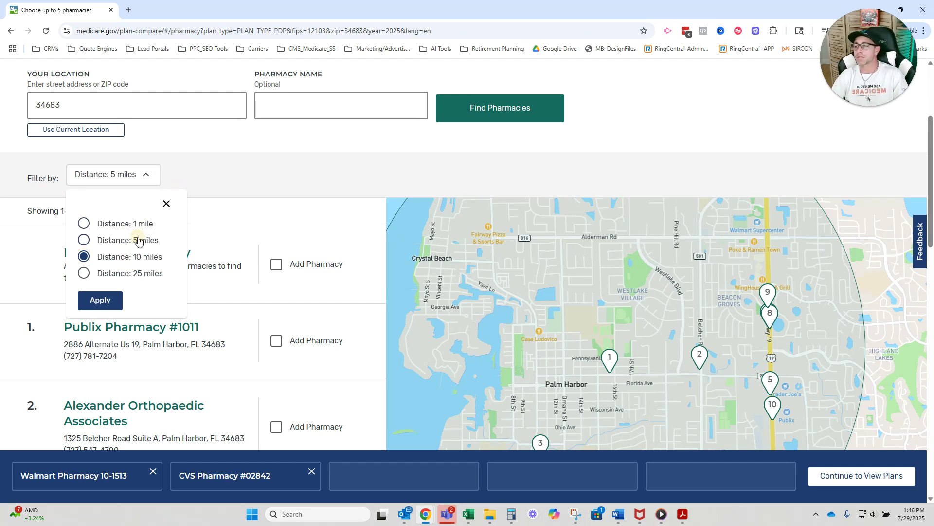
left_click(167, 204)
Search for pharmacies named "cvs" near ZIP code 34683
left_click(306, 105)
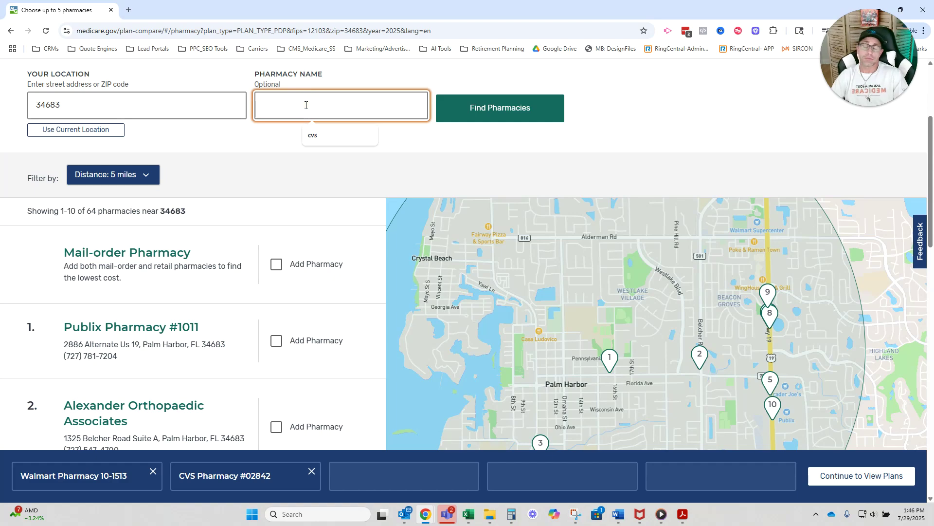
scroll(163, 290, "down", 12)
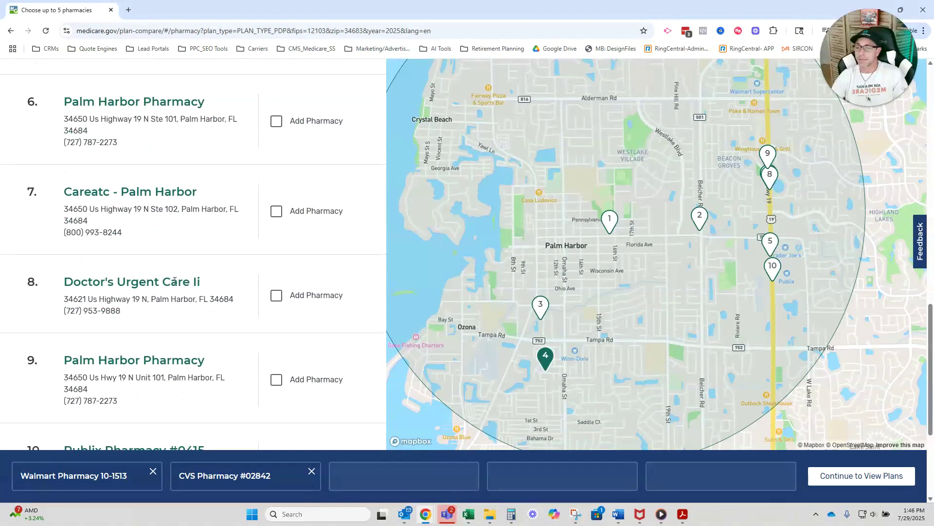
scroll(192, 297, "up", 12)
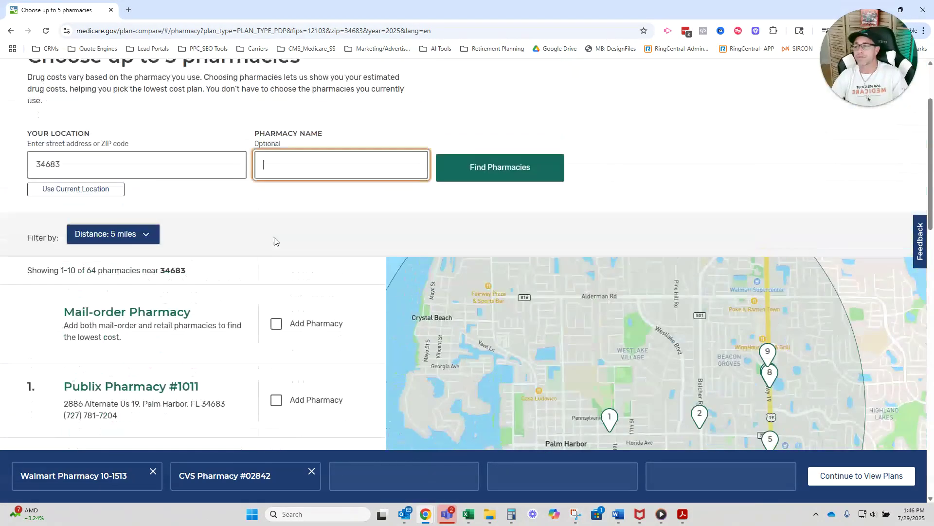
left_click(326, 202)
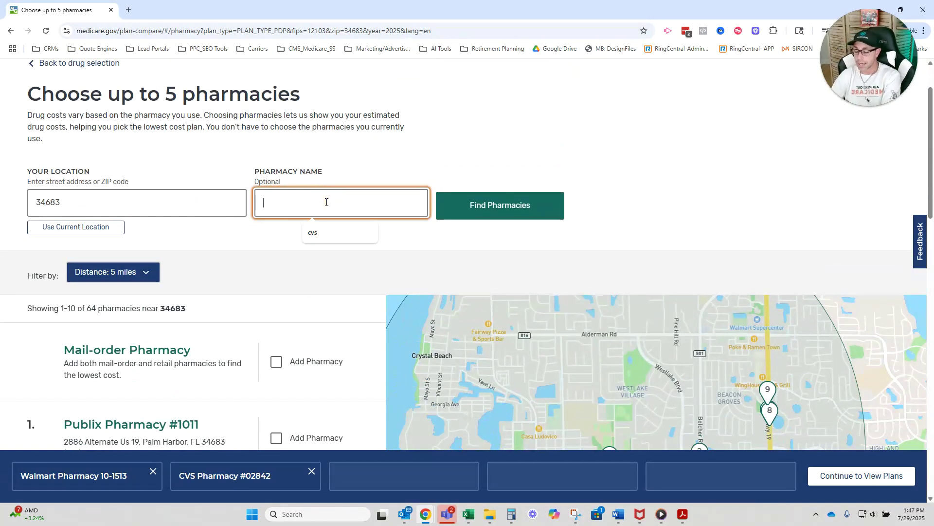
type("cvs")
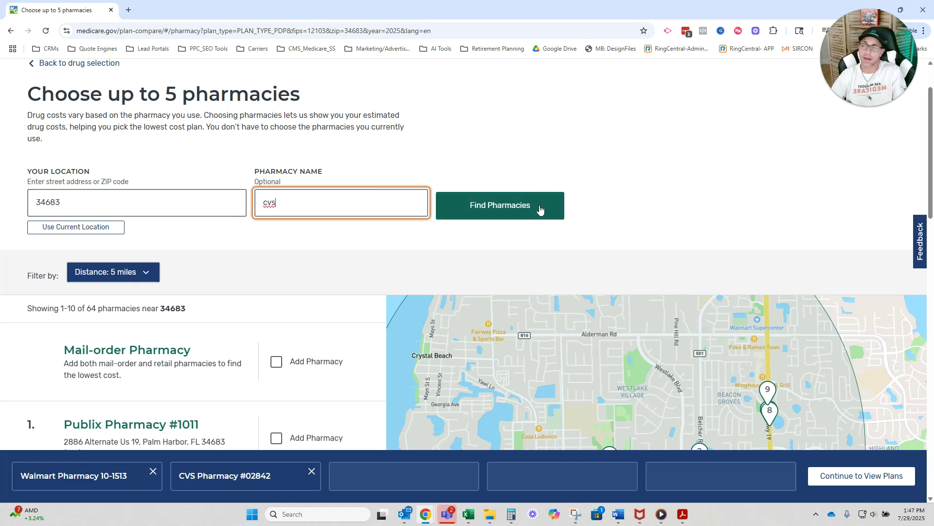
left_click(540, 210)
Review the listed CVS pharmacies and continue to the drug plan results with the already chosen Walmart and CVS pharmacies
scroll(334, 267, "down", 6)
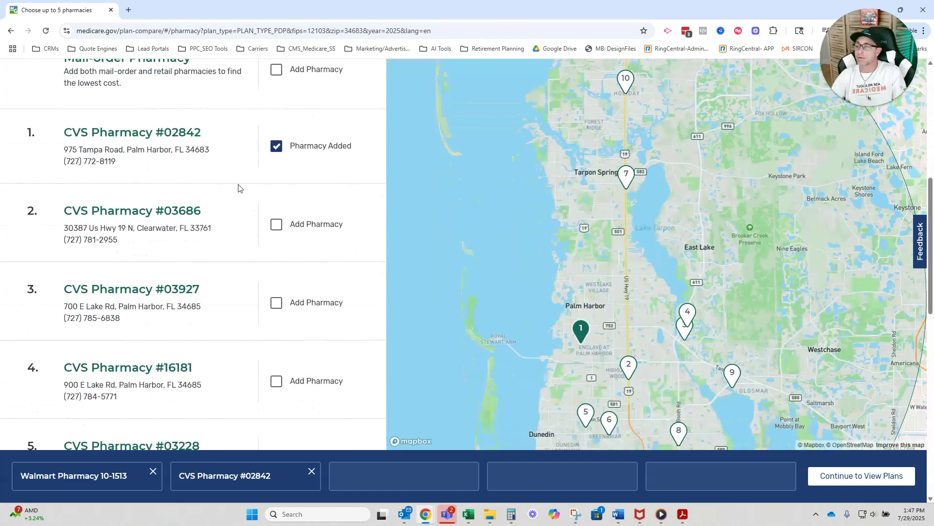
scroll(146, 261, "down", 4)
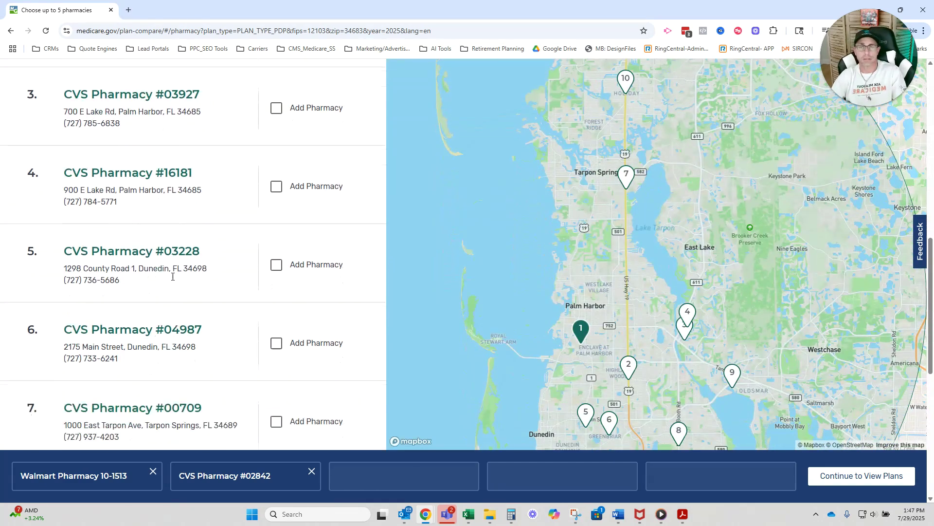
scroll(175, 287, "up", 10)
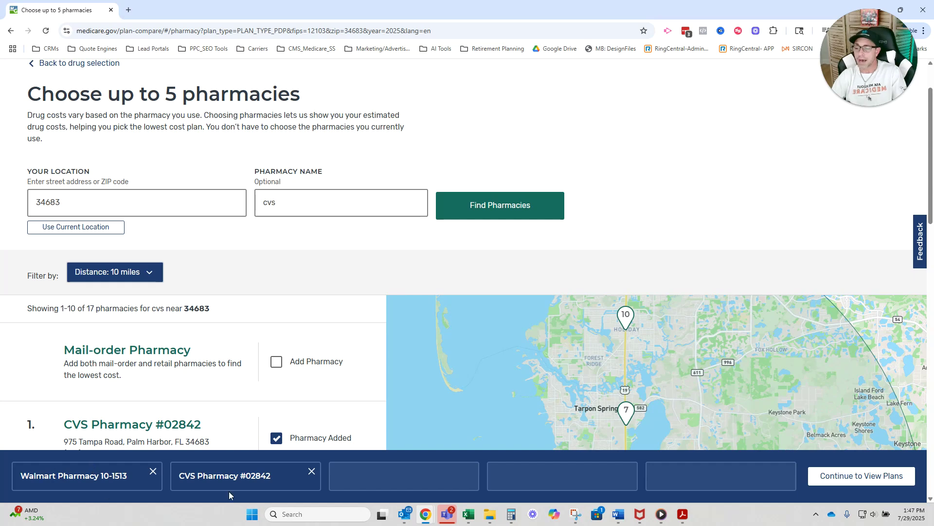
left_click(865, 478)
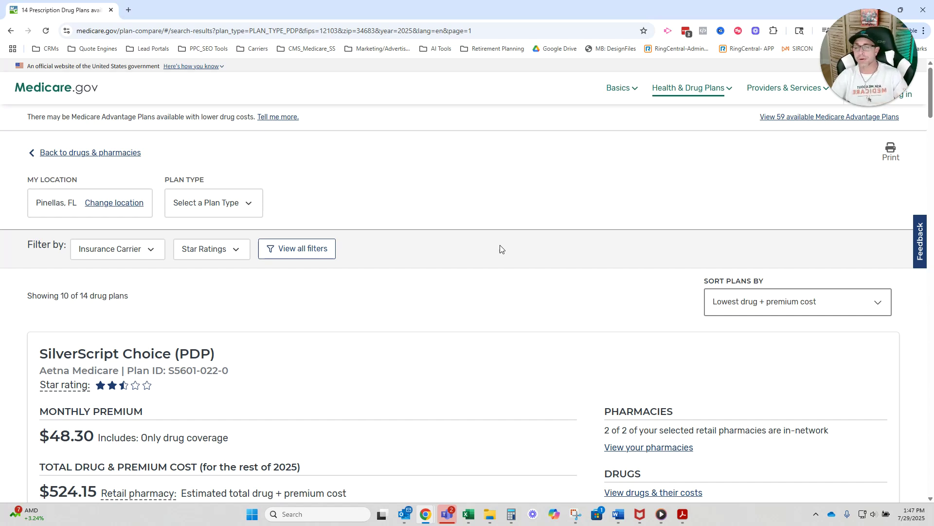
Examine the SilverScript Choice (PDP) plan's carrier, monthly premium, and total drug and premium cost in the plan results
scroll(640, 208, "down", 1)
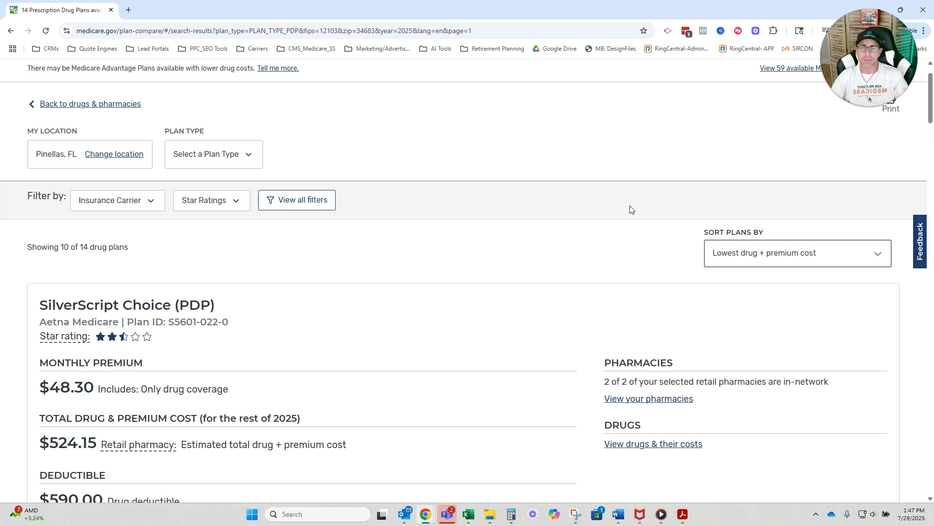
scroll(649, 208, "down", 1)
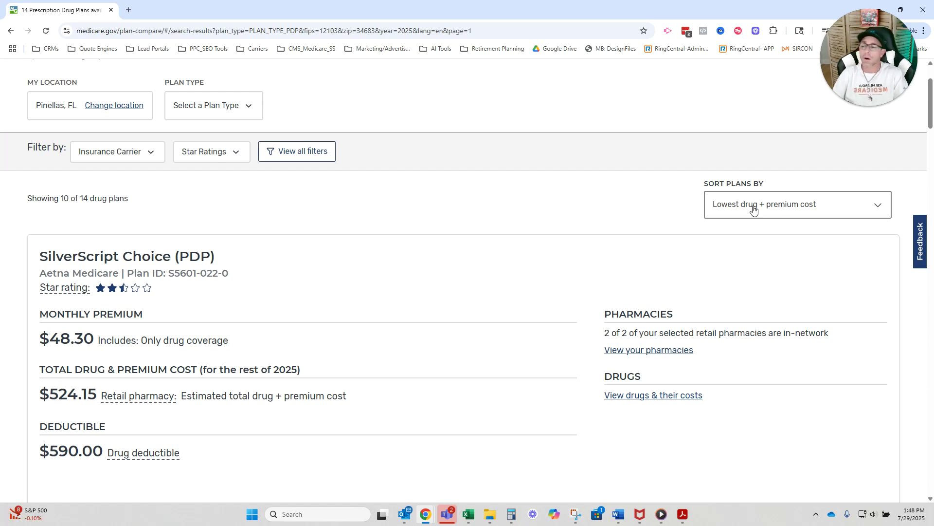
scroll(496, 261, "down", 2)
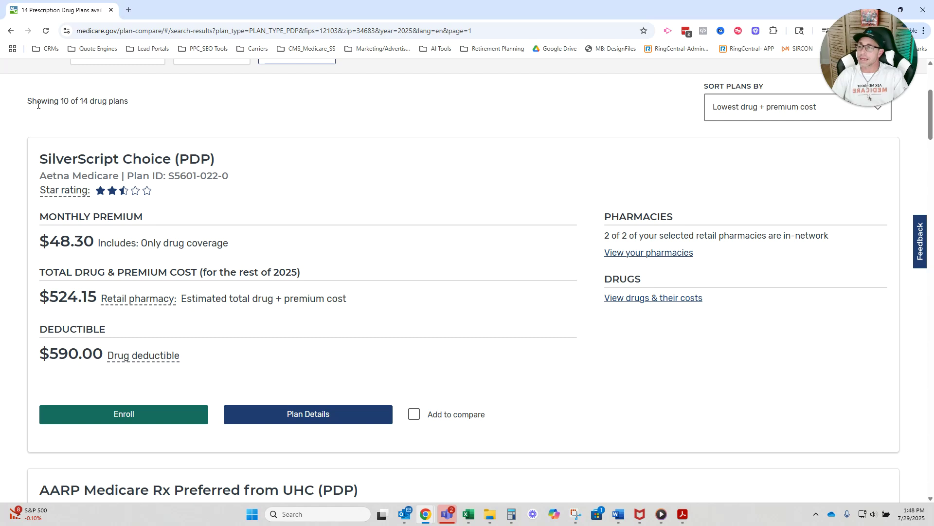
left_click_drag(24, 102, 134, 108)
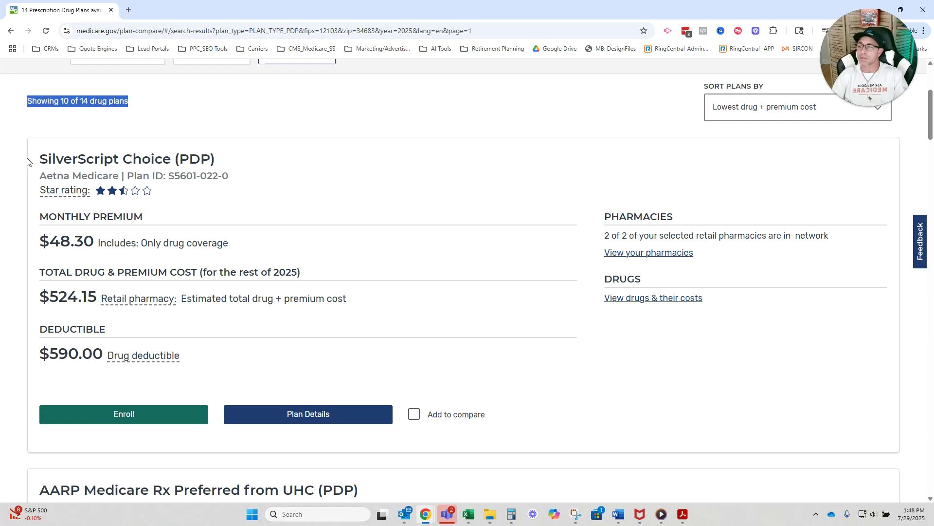
left_click_drag(27, 161, 224, 150)
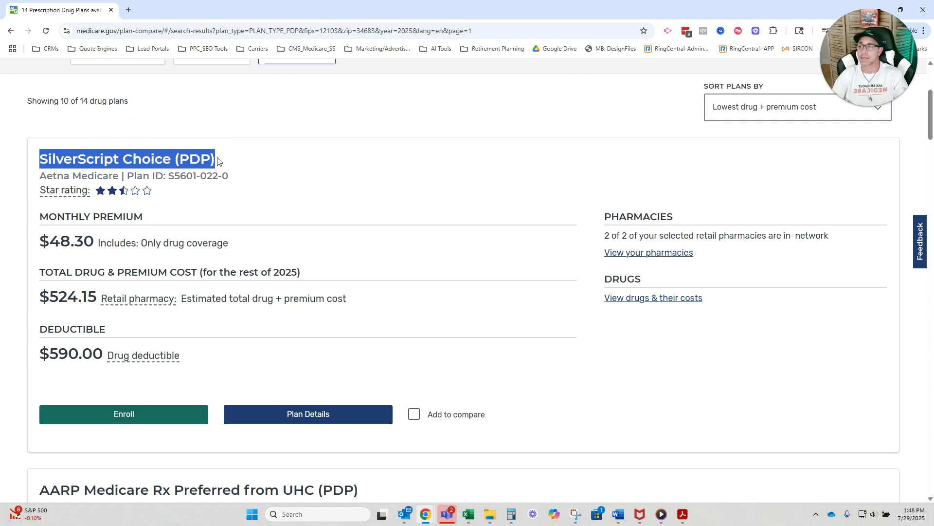
left_click_drag(39, 176, 94, 176)
left_click_drag(36, 216, 148, 242)
left_click(346, 251)
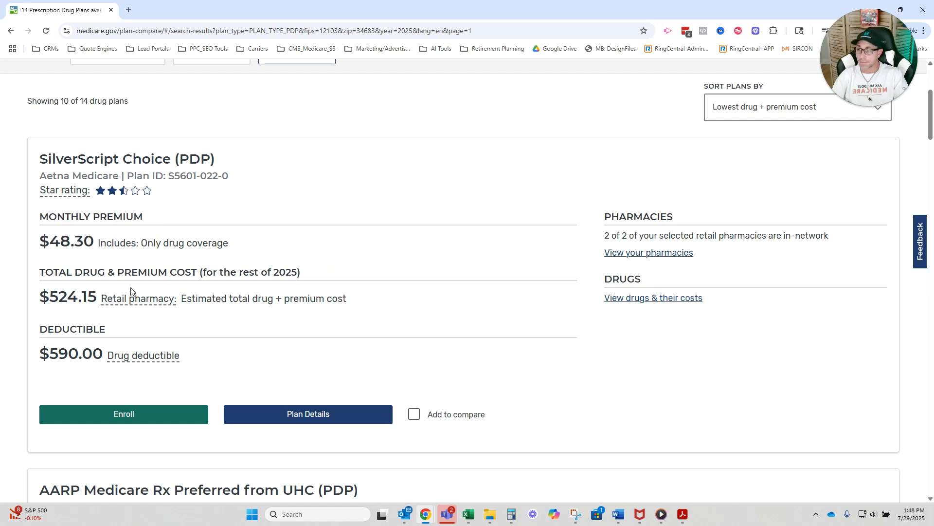
left_click_drag(42, 273, 354, 307)
left_click(409, 293)
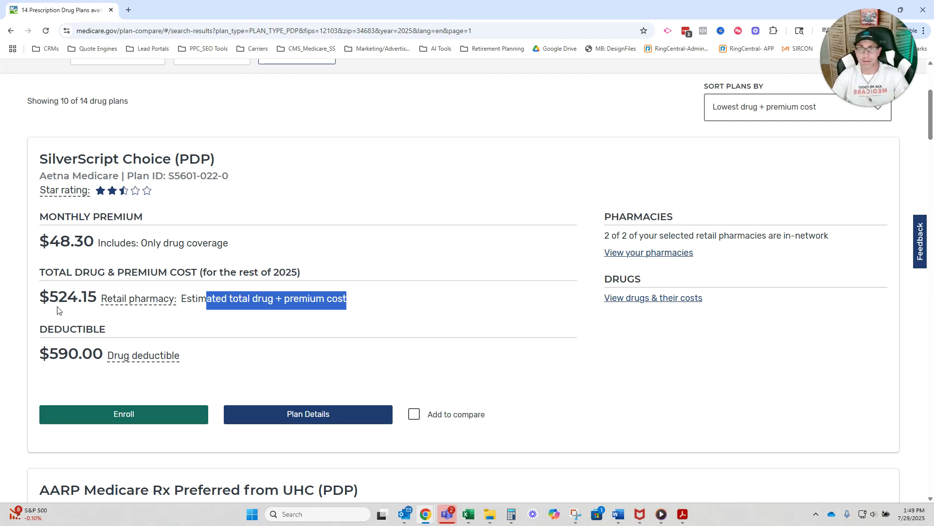
left_click(476, 324)
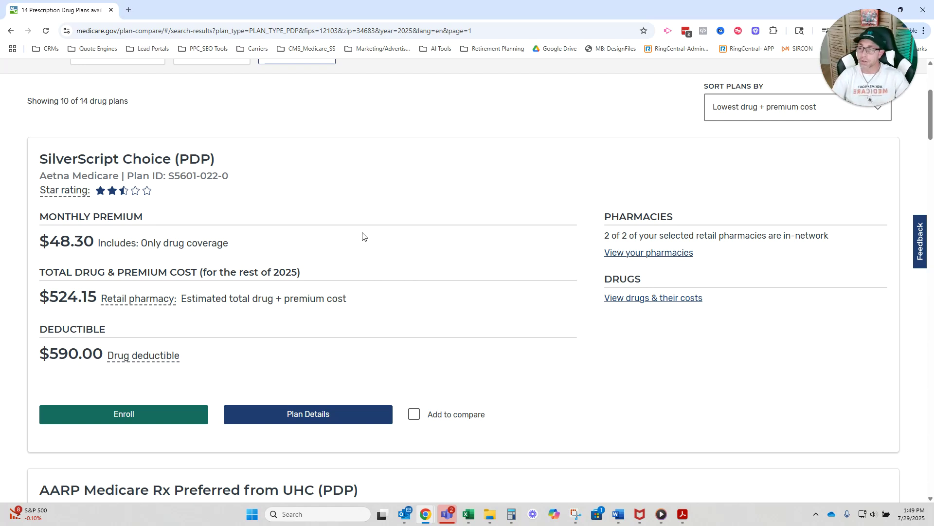
Examine the premium and total cost of AARP Medicare Rx Preferred from UHC and look through the following drug plans
scroll(377, 229, "down", 1)
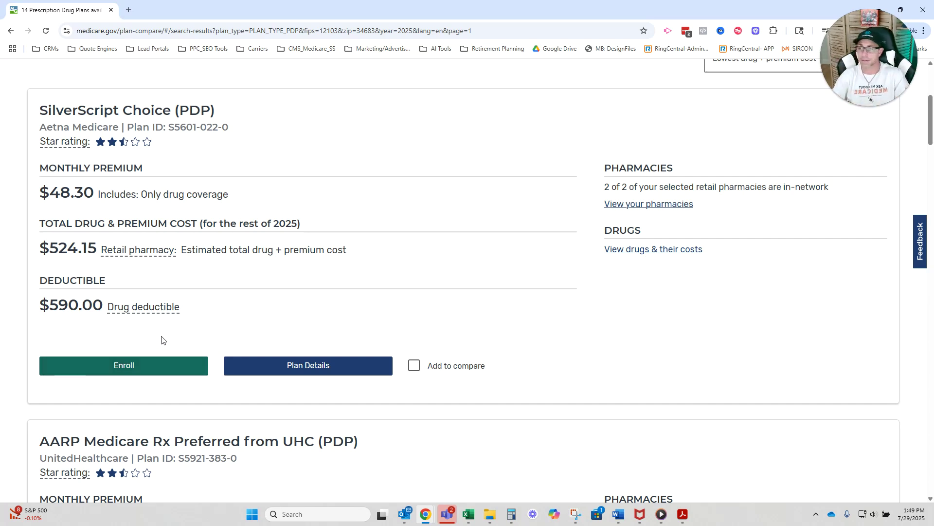
scroll(161, 341, "down", 4)
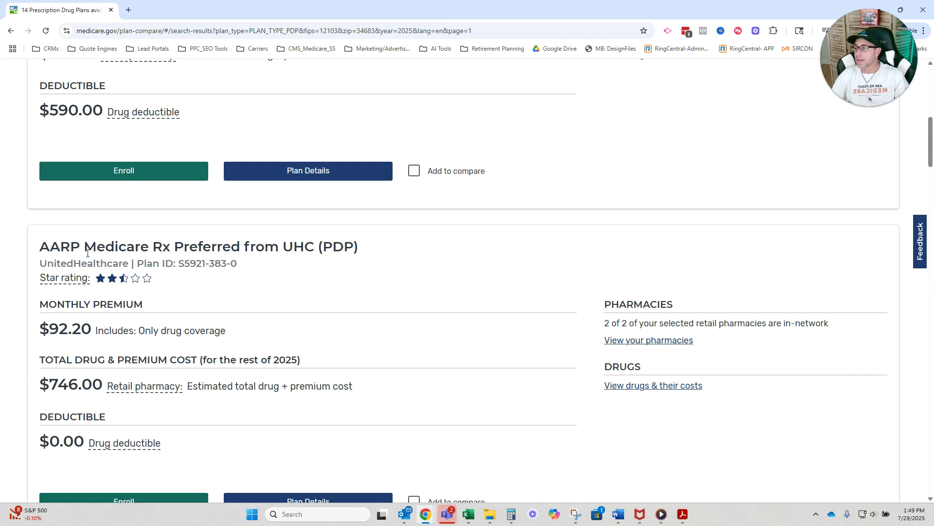
left_click_drag(45, 250, 211, 248)
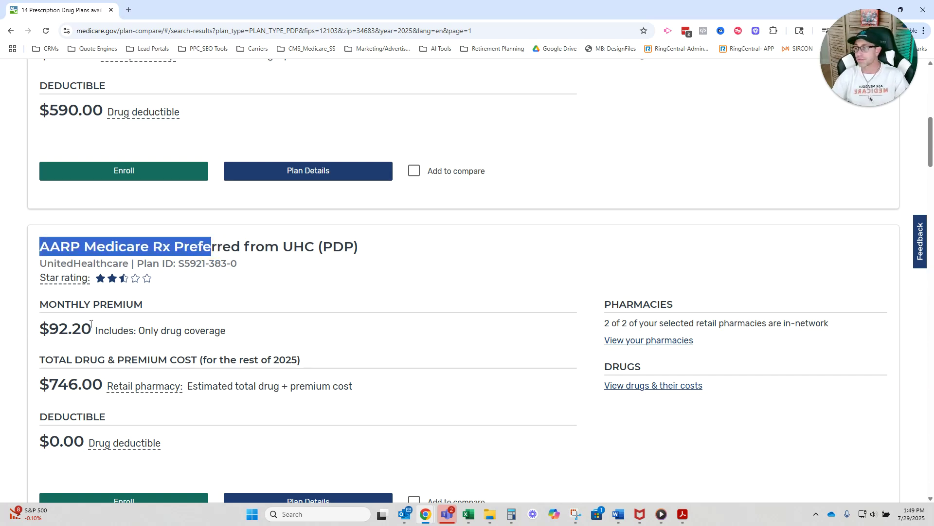
scroll(184, 282, "down", 1)
left_click_drag(49, 281, 101, 274)
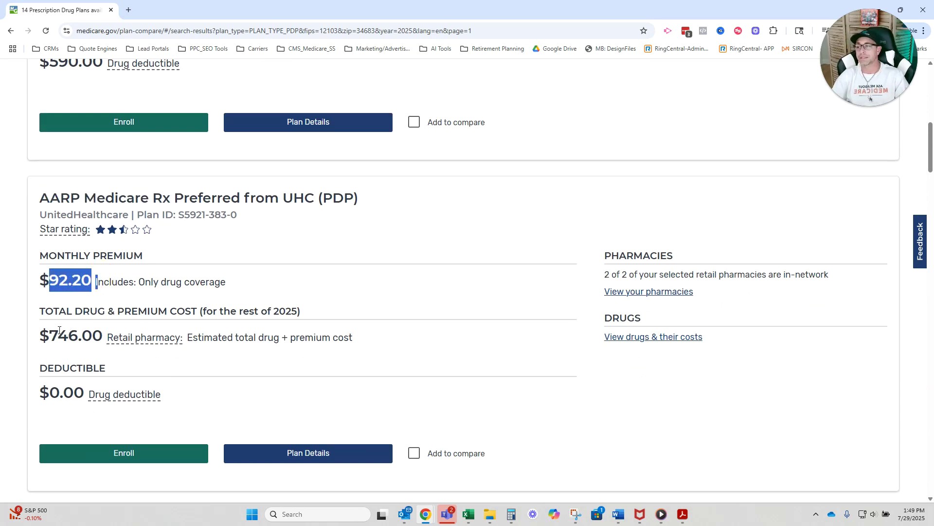
left_click_drag(50, 336, 94, 326)
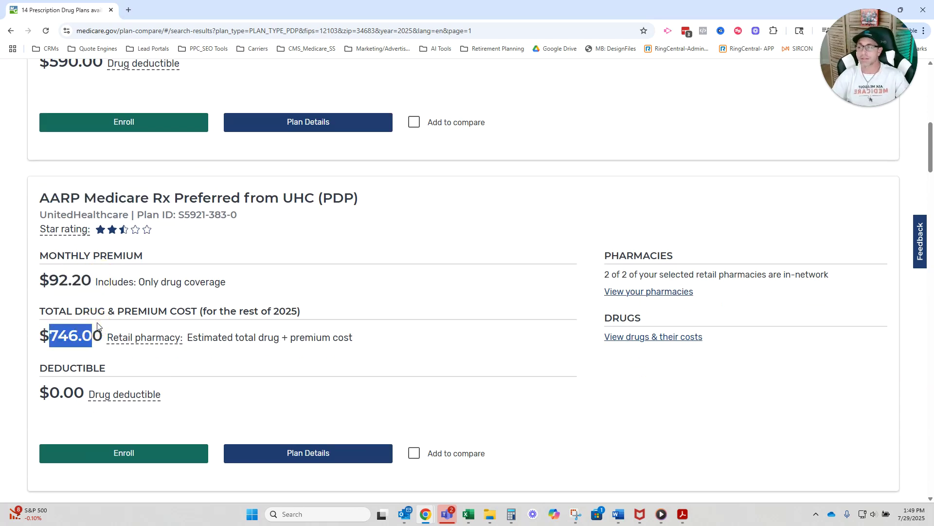
scroll(97, 321, "down", 7)
scroll(99, 314, "down", 6)
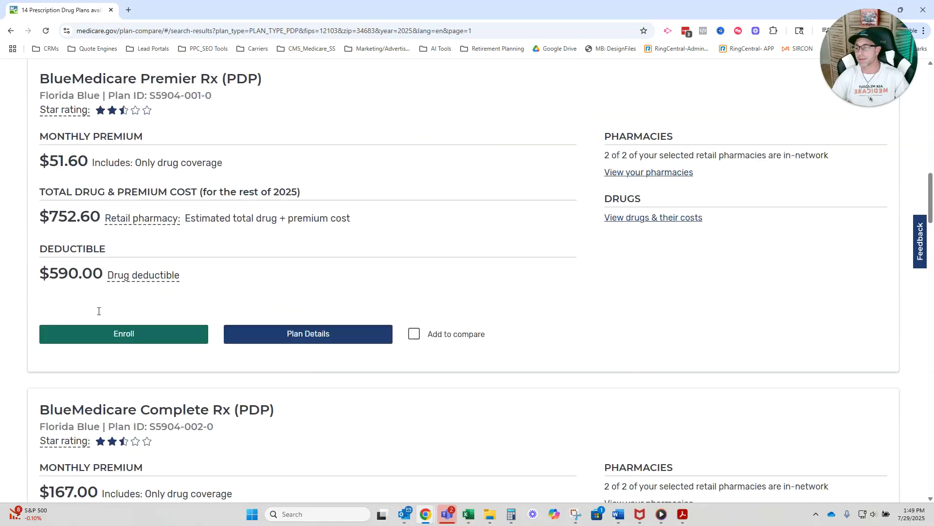
scroll(341, 413, "down", 7)
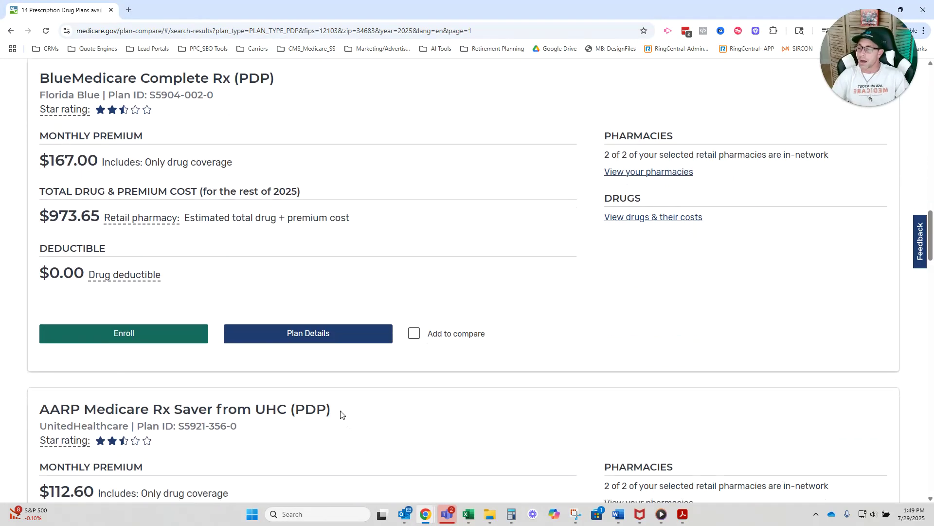
scroll(327, 423, "up", 15)
scroll(303, 334, "up", 15)
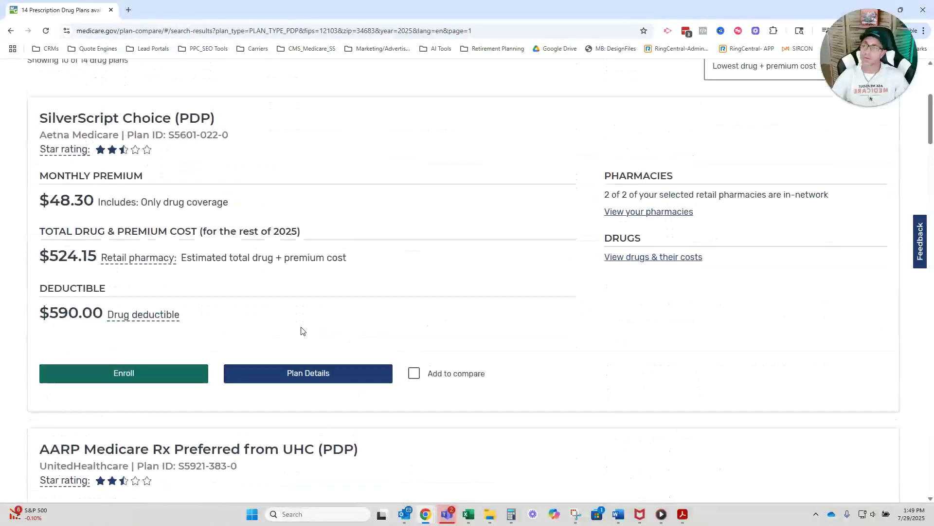
Add SilverScript Choice (PDP) and AARP Medicare Rx Preferred from UHC (PDP) to the comparison and open it
scroll(300, 331, "down", 3)
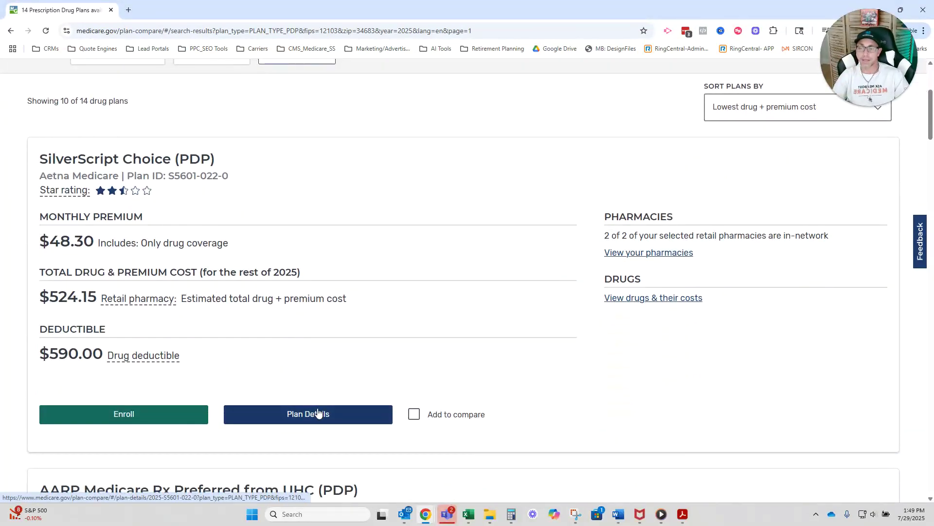
left_click(414, 414)
scroll(421, 288, "down", 5)
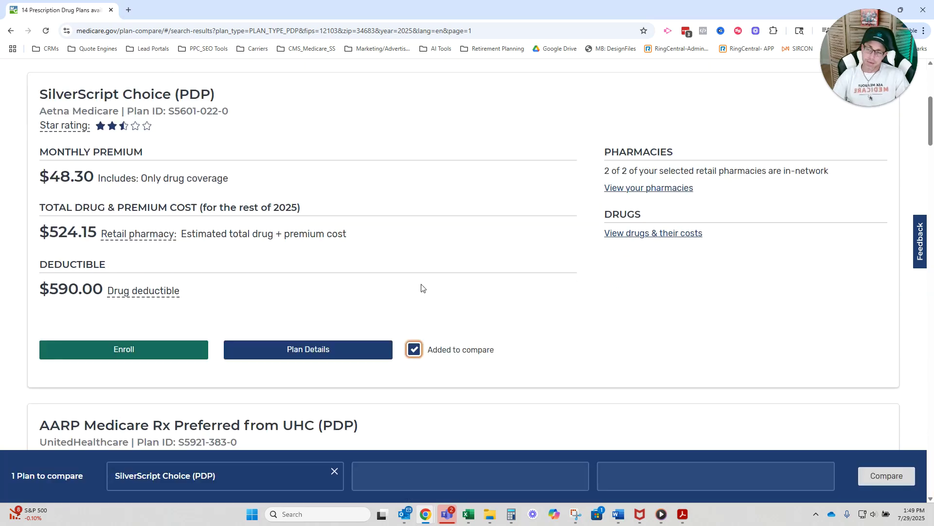
scroll(422, 288, "down", 4)
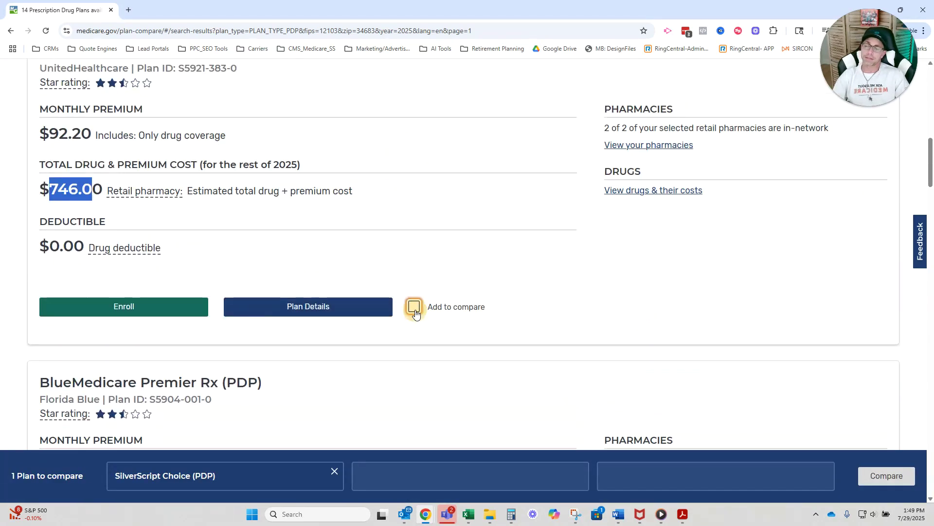
left_click(414, 307)
left_click(887, 476)
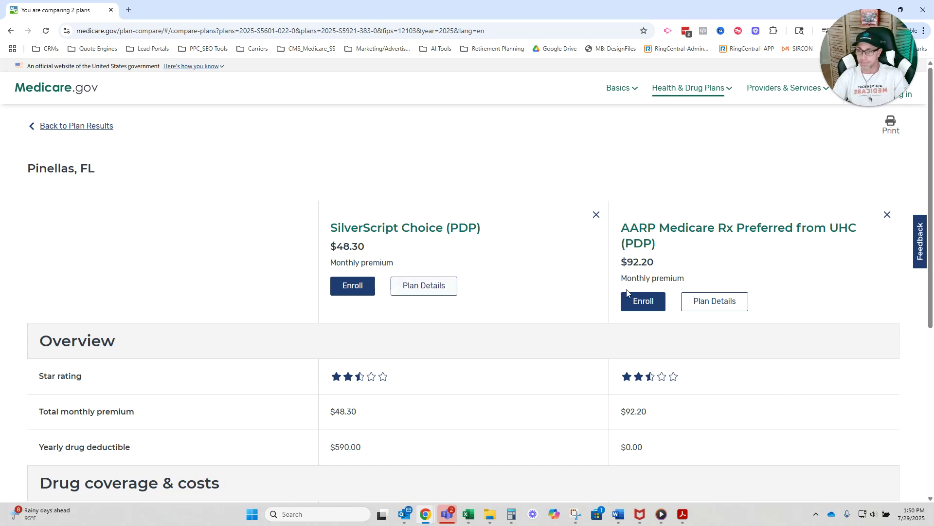
Compare the two plans' deductibles, drug coverage, and total drug and premium costs at the Walmart and CVS pharmacies
scroll(504, 380, "down", 2)
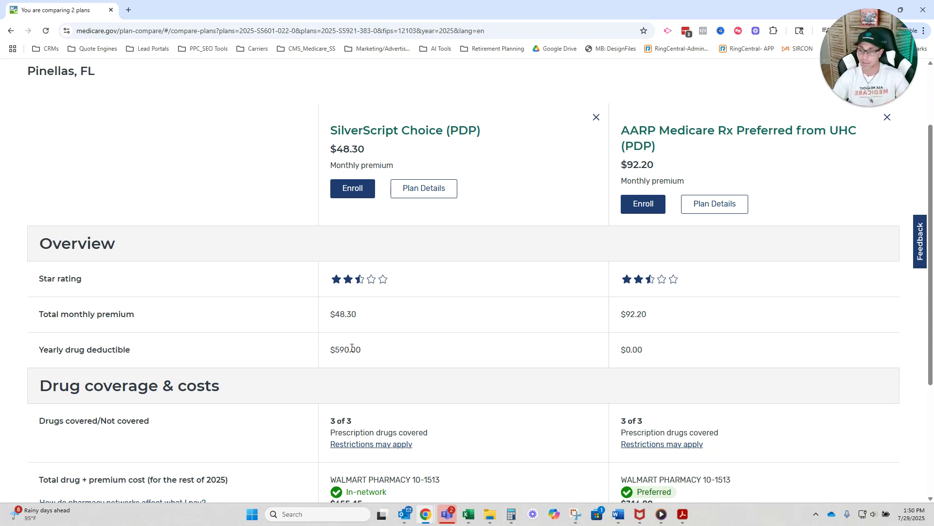
scroll(351, 349, "down", 5)
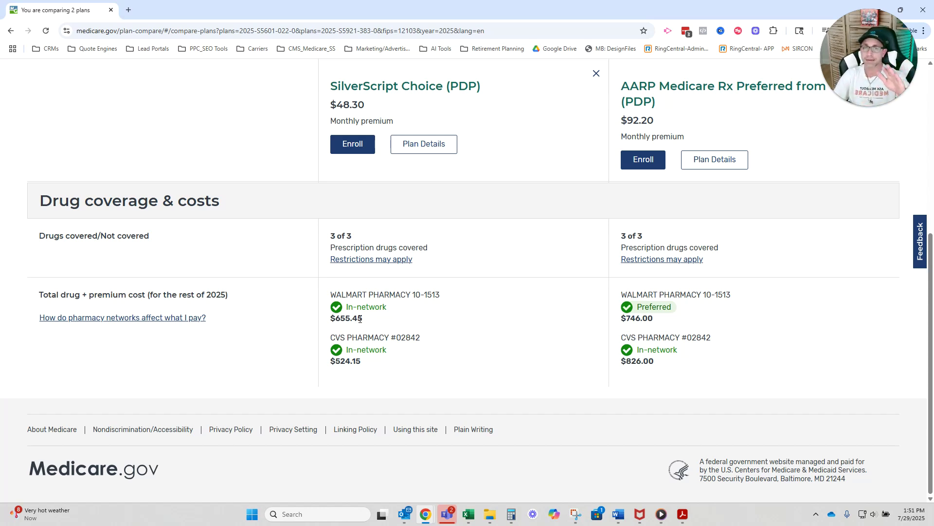
left_click_drag(432, 296, 347, 322)
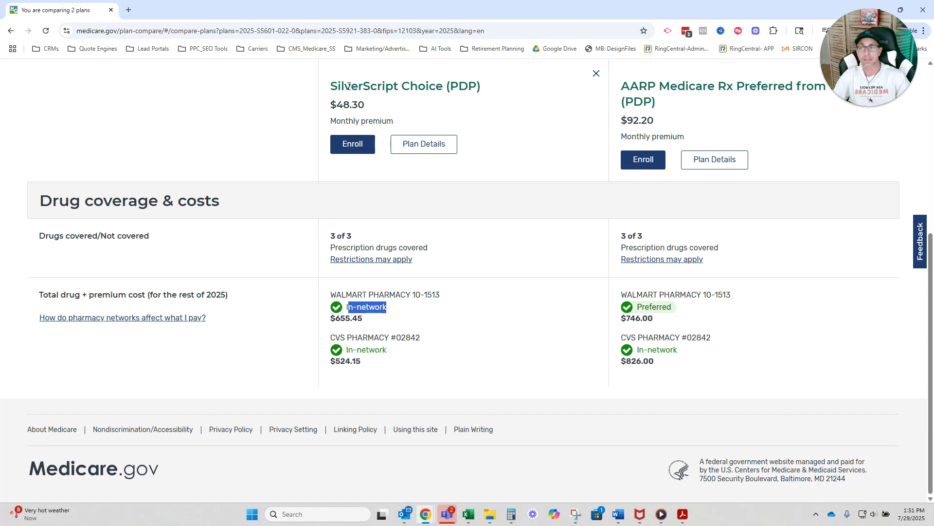
left_click_drag(341, 86, 424, 99)
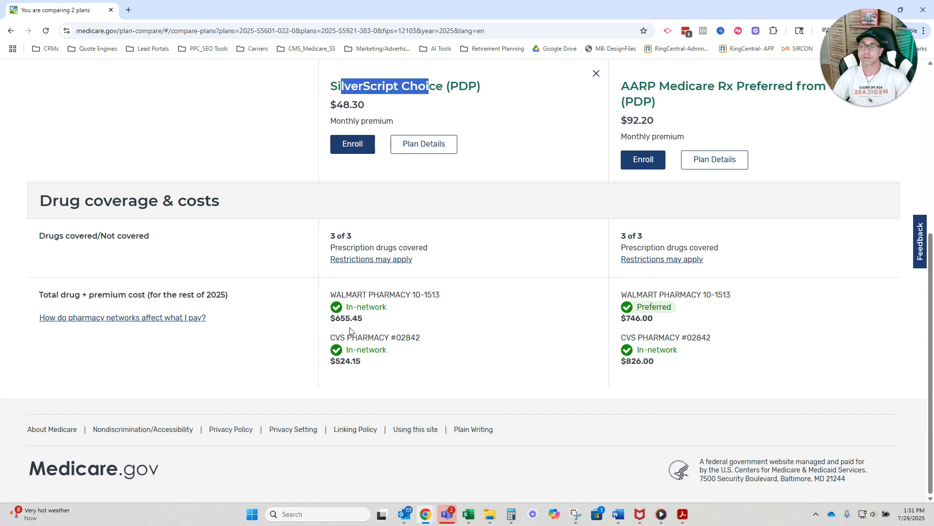
left_click_drag(330, 338, 367, 360)
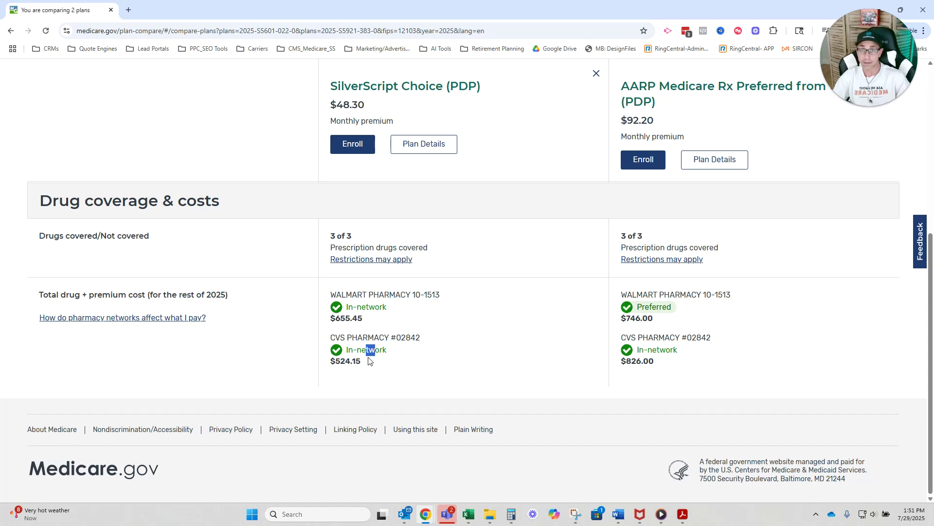
left_click(440, 366)
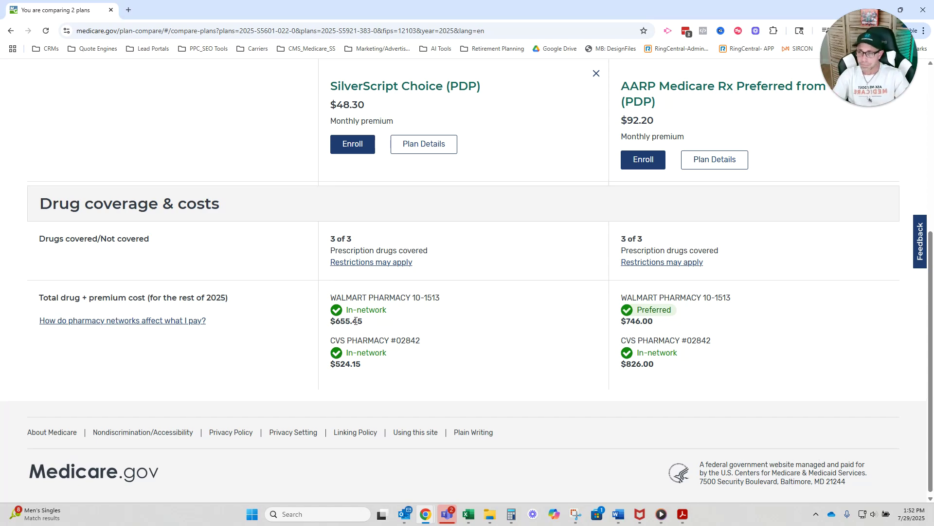
Start the enrollment application for SilverScript Choice (PDP) from the plan comparison and confirm joining the plan
scroll(357, 292, "up", 4)
scroll(434, 341, "down", 3)
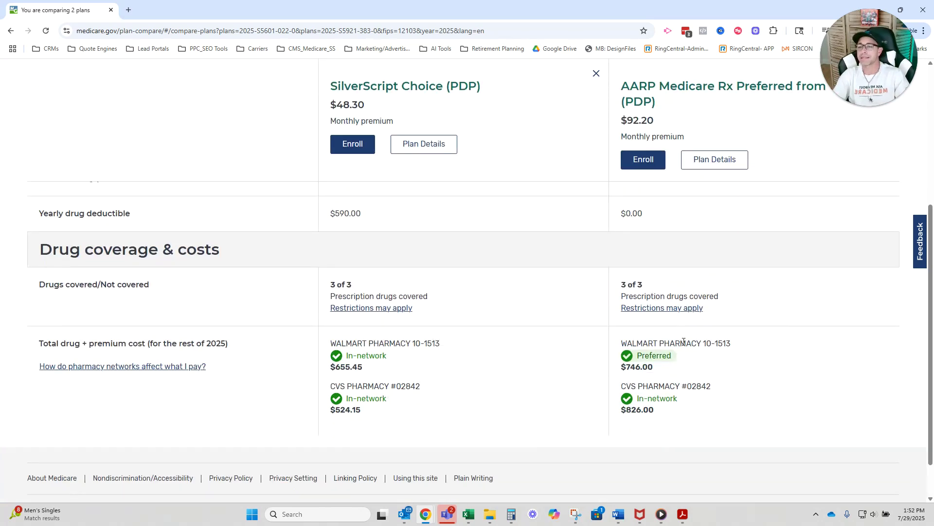
scroll(676, 342, "up", 3)
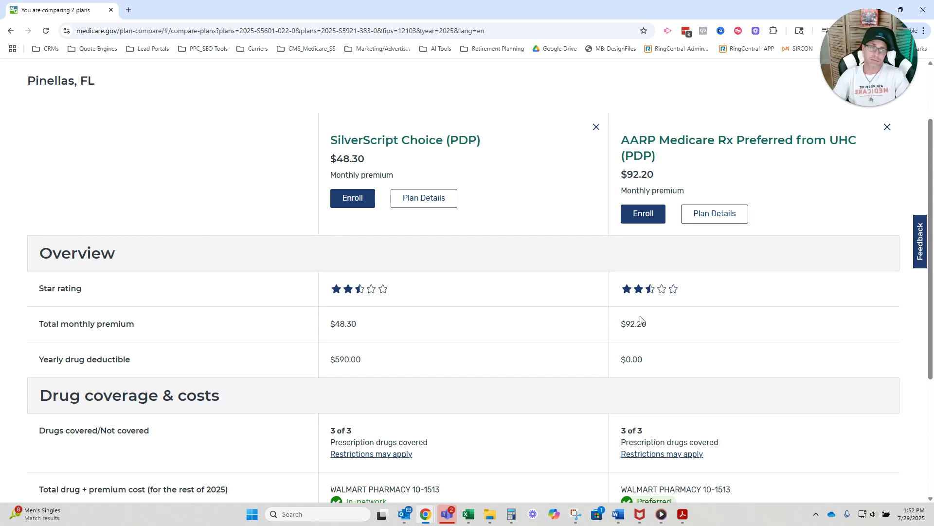
left_click(348, 205)
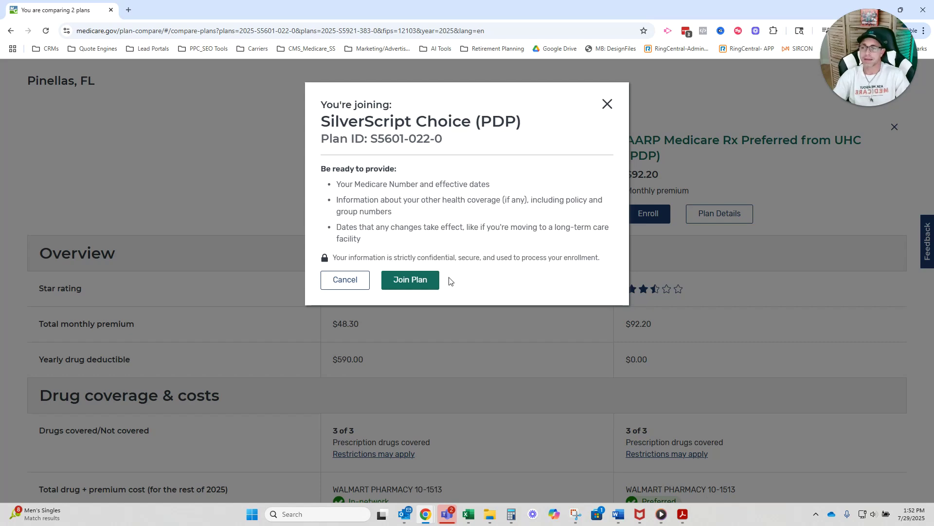
left_click(426, 287)
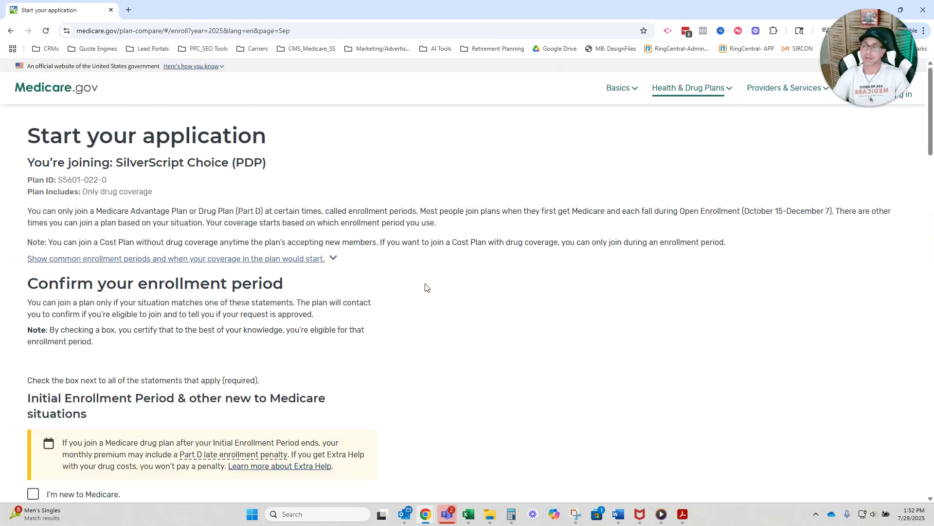
Mark "I'm new to Medicare" and the statement about being notified after Part A and/or Part B coverage started, and select its notification month
scroll(212, 231, "down", 2)
scroll(212, 231, "down", 7)
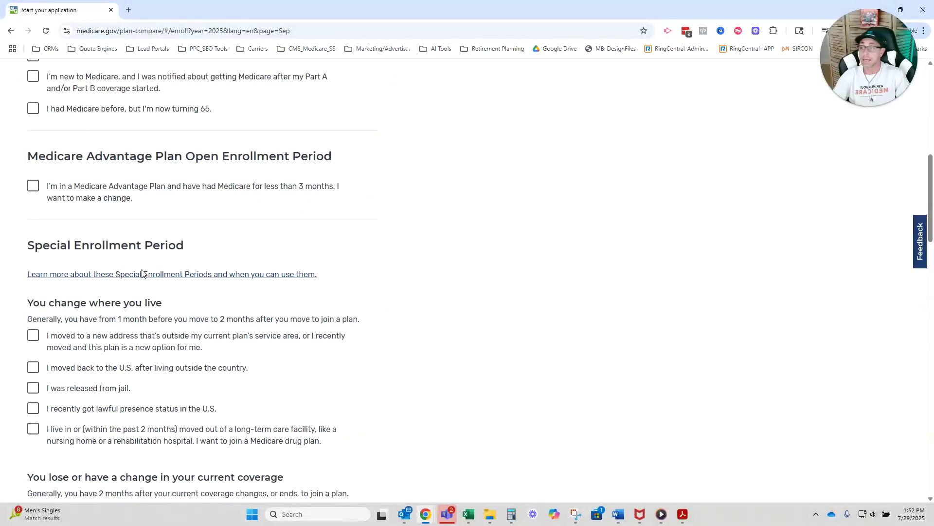
scroll(96, 246, "up", 5)
scroll(96, 246, "up", 1)
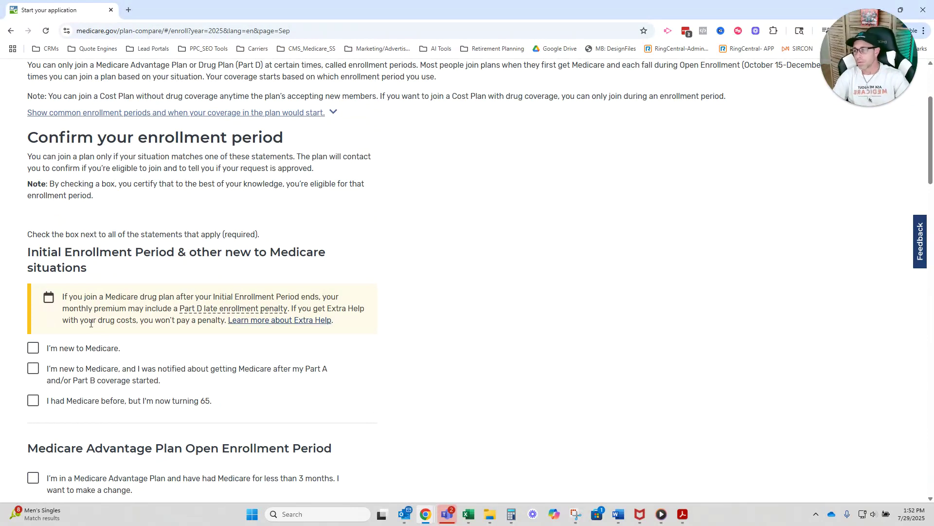
scroll(91, 323, "down", 1)
left_click(98, 299)
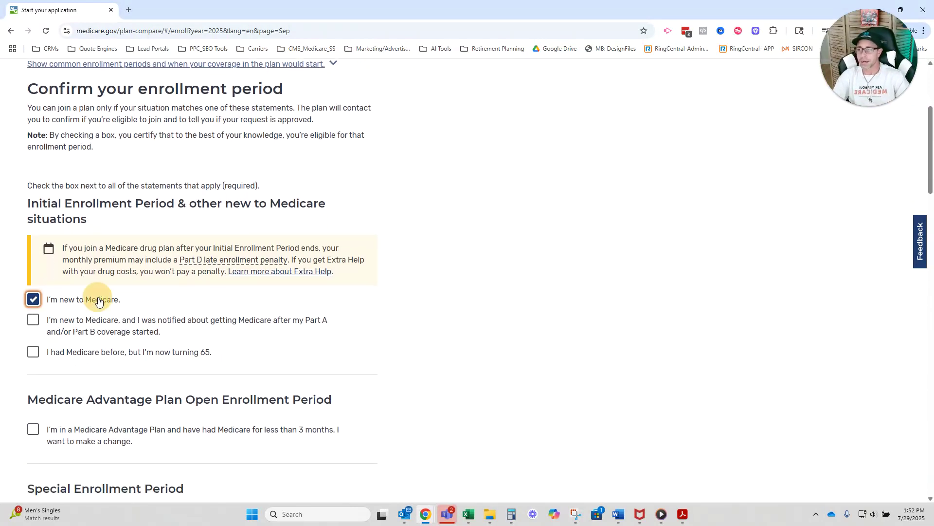
left_click(121, 328)
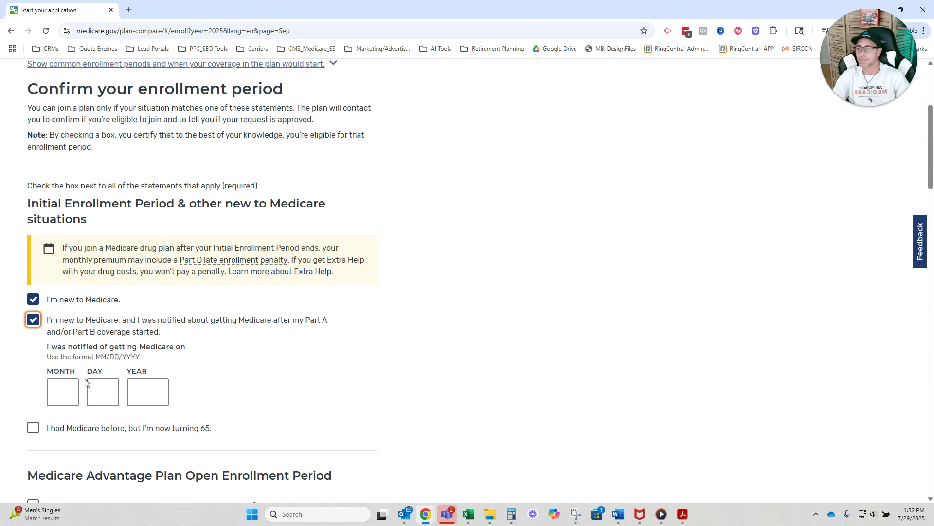
left_click(57, 394)
Review the Special Enrollment Period statements on moving, coverage changes, Medicaid or Extra Help, and other special situations
scroll(246, 360, "down", 6)
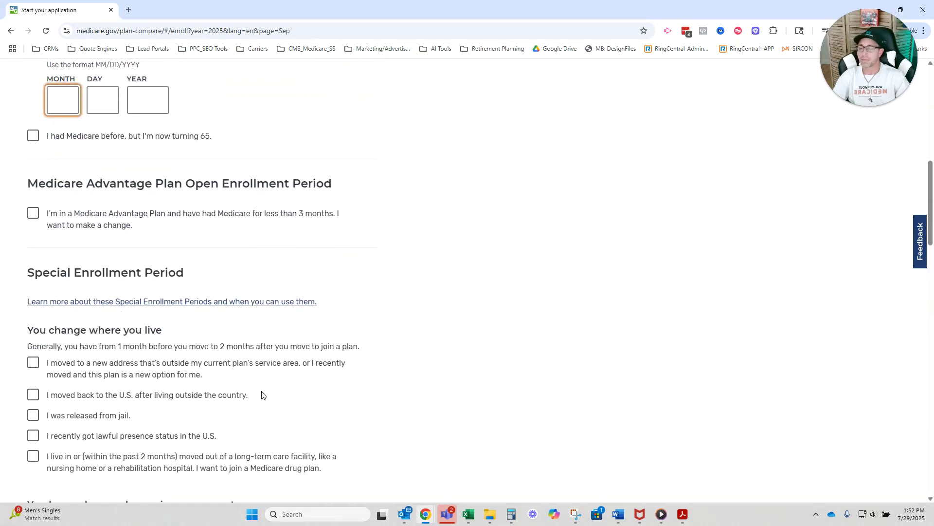
scroll(258, 379, "down", 1)
scroll(258, 379, "down", 6)
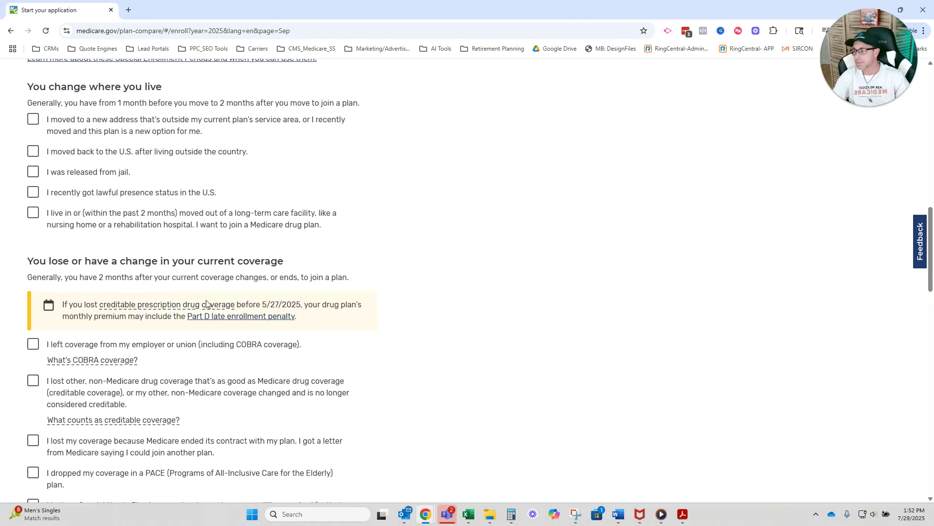
scroll(249, 364, "down", 8)
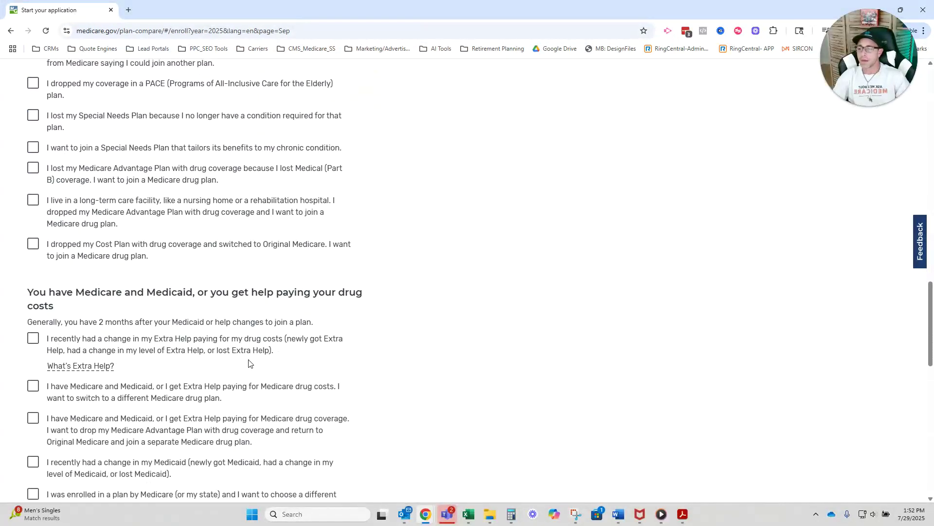
scroll(249, 364, "down", 1)
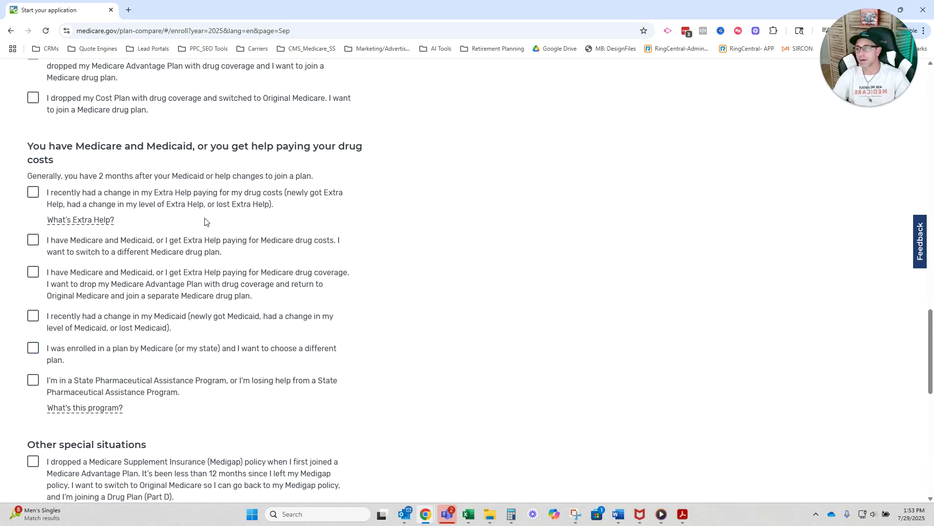
scroll(193, 299, "down", 3)
scroll(193, 299, "down", 4)
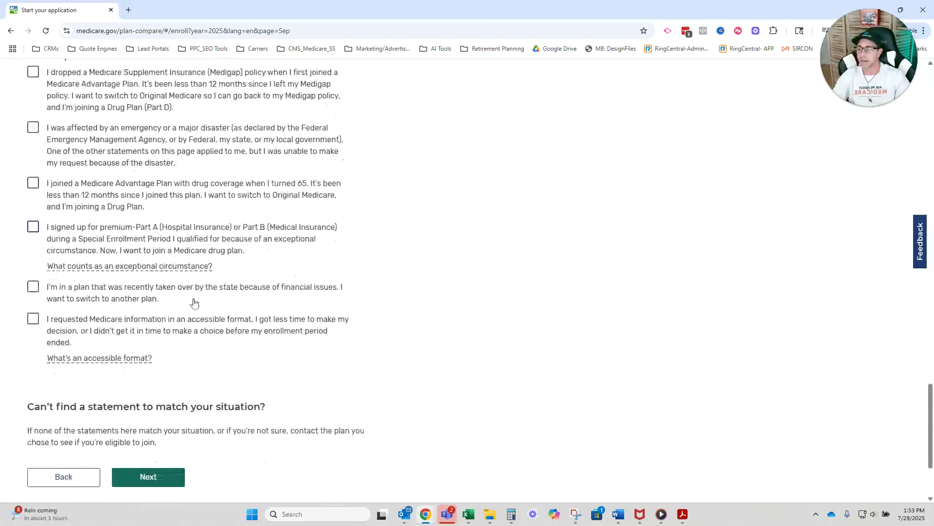